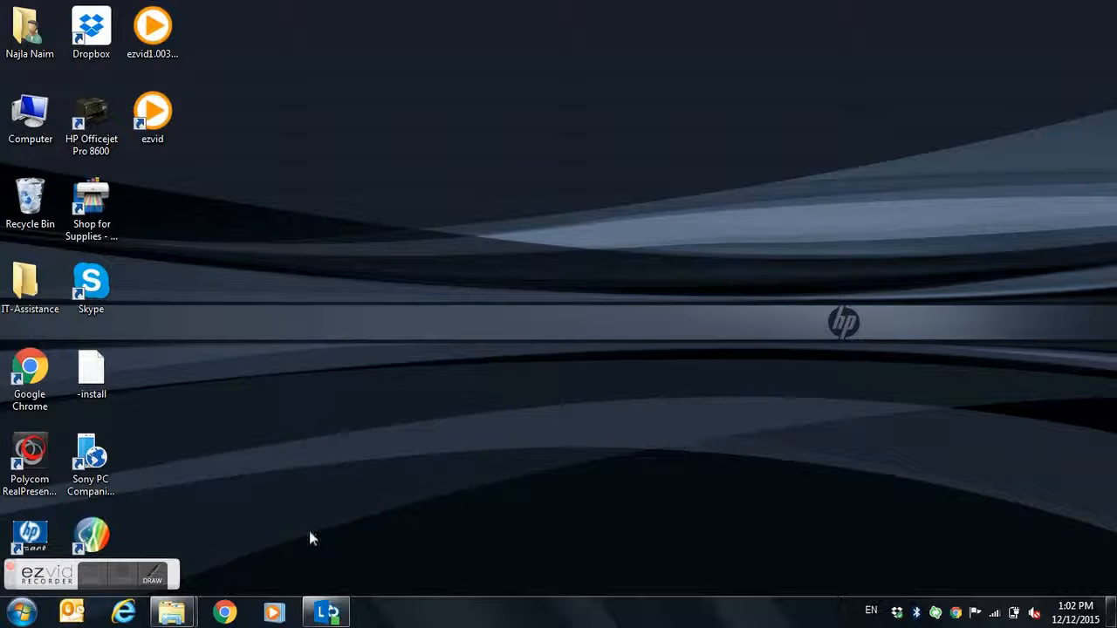
# Start the Chrome browser, close the internal page, search Google for prezi, and visit the official Prezi site.
pyautogui.click(228, 612)
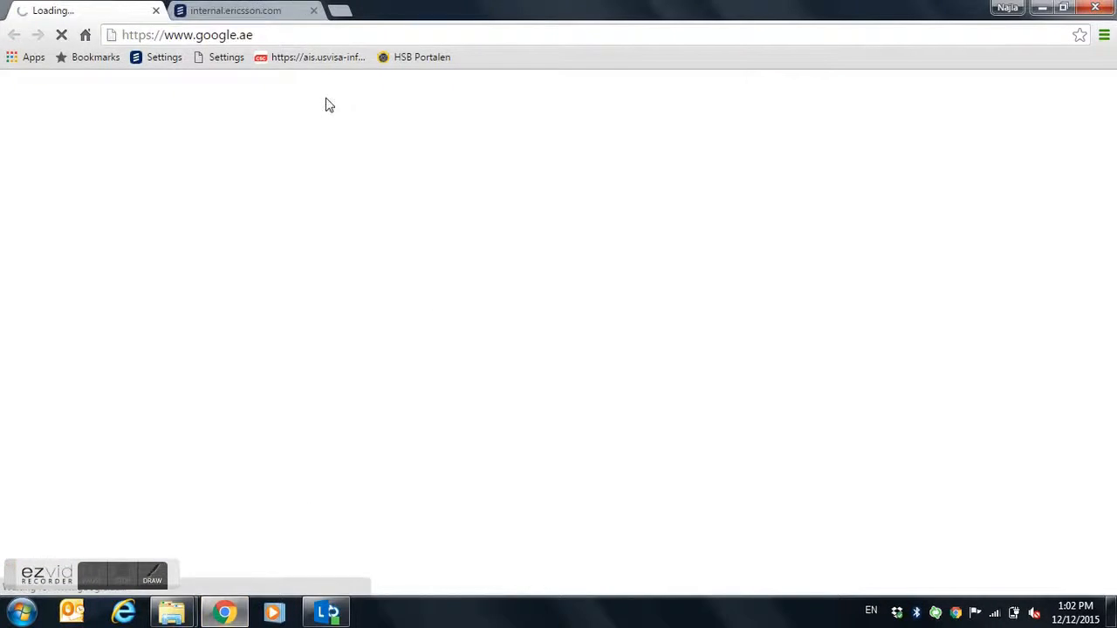
pyautogui.click(316, 17)
pyautogui.write('p')
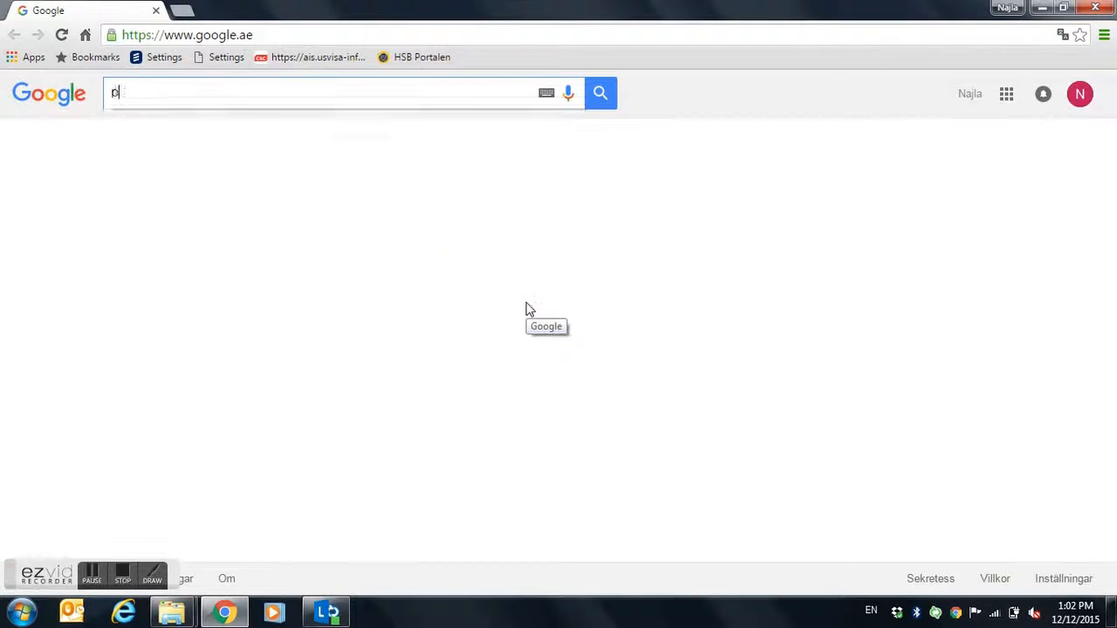
pyautogui.write('rezi')
pyautogui.press('Return')
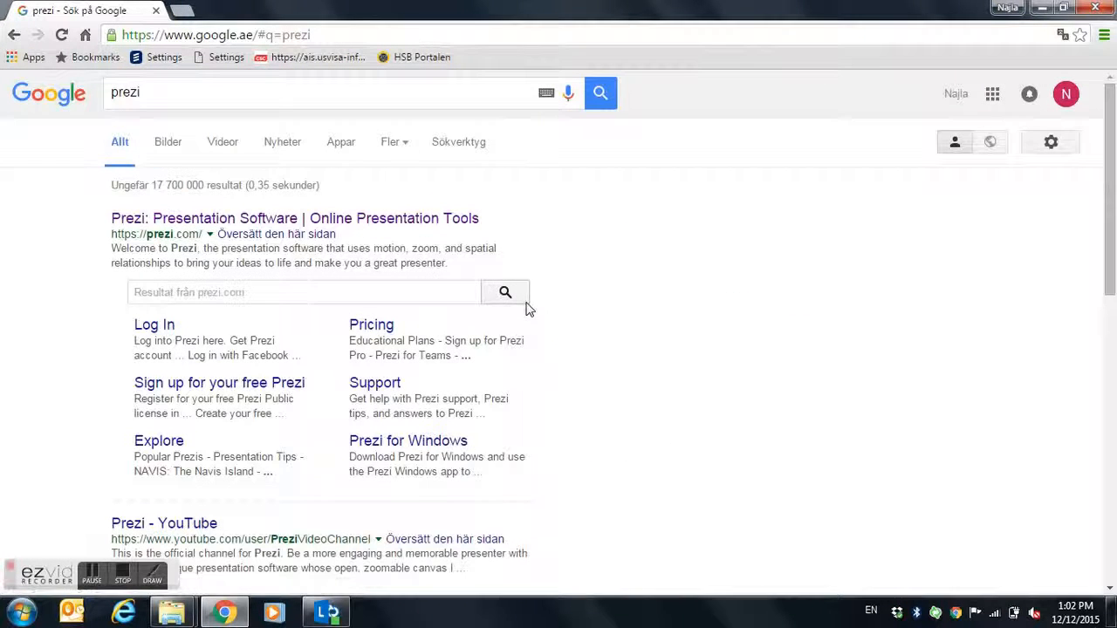
pyautogui.click(362, 220)
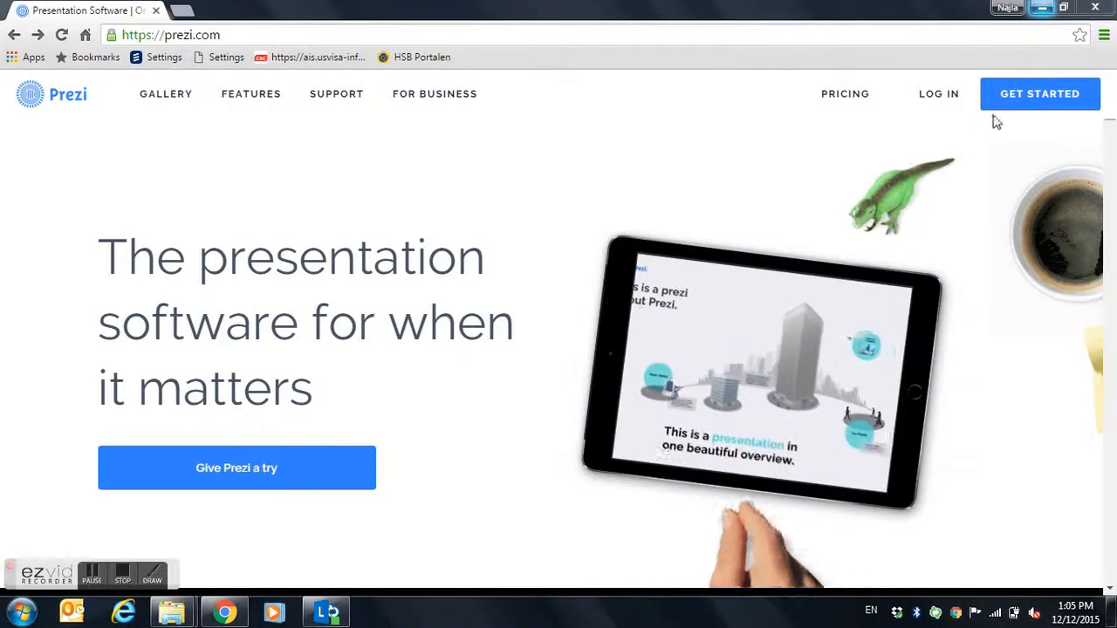
# Review the Prezi pricing plans and proceed to the sign-up form for the free Public account.
pyautogui.click(1024, 111)
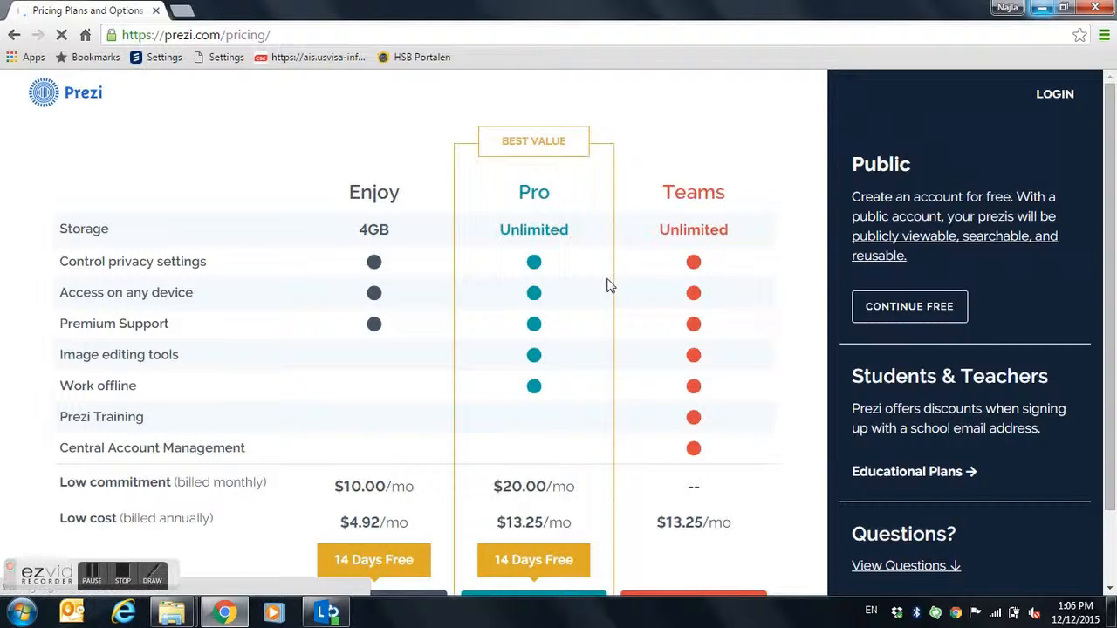
pyautogui.moveTo(1111, 166); pyautogui.dragTo(1111, 258)
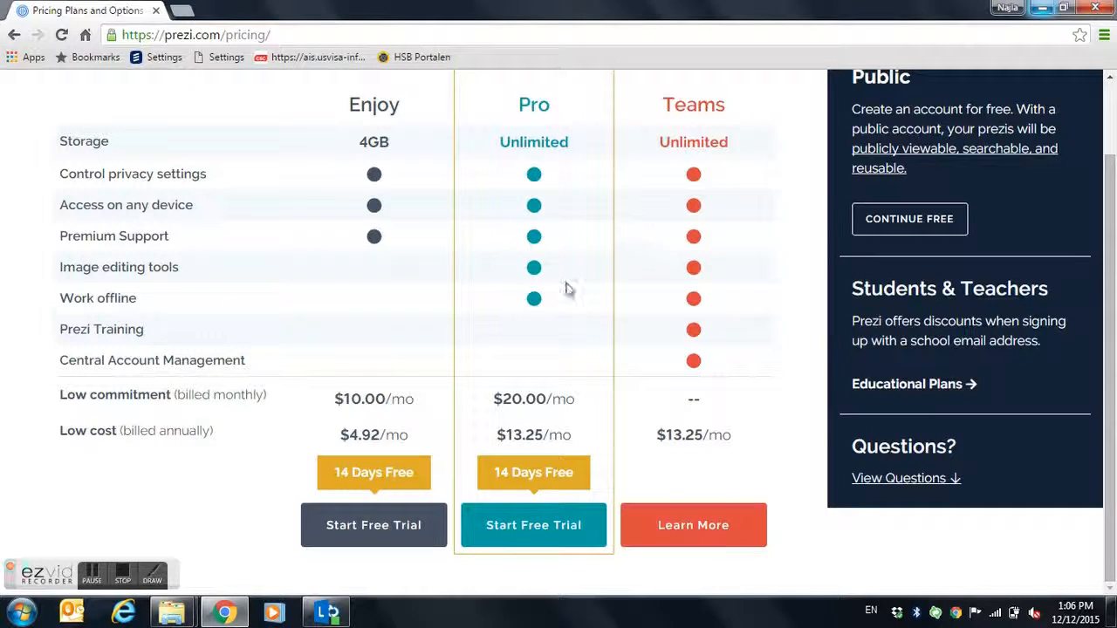
pyautogui.moveTo(1111, 281); pyautogui.dragTo(1112, 225)
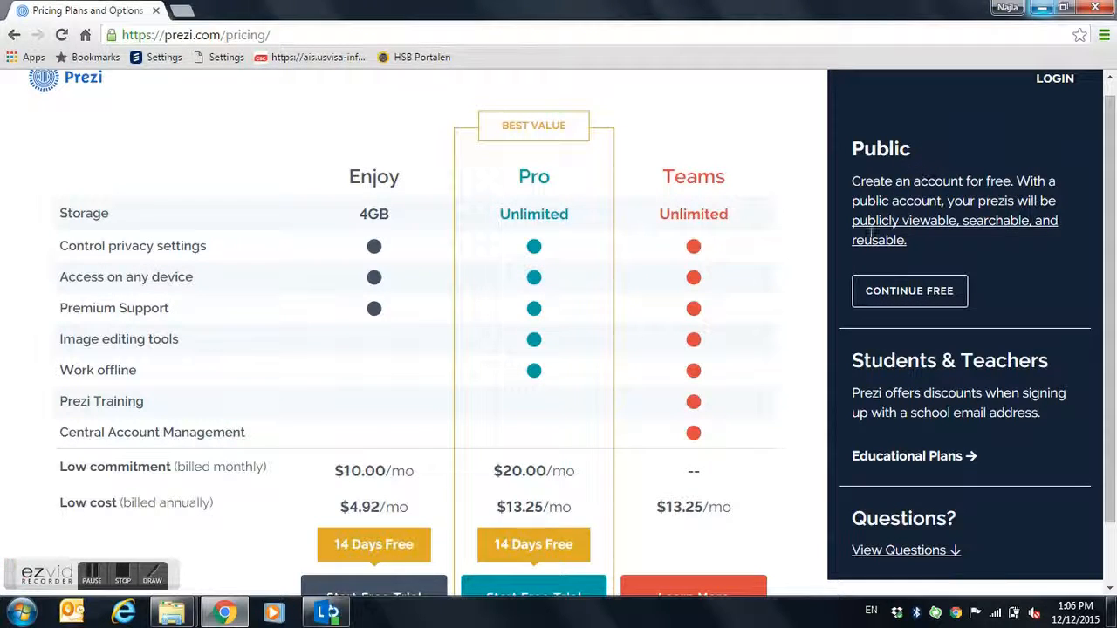
pyautogui.click(945, 295)
pyautogui.click(130, 572)
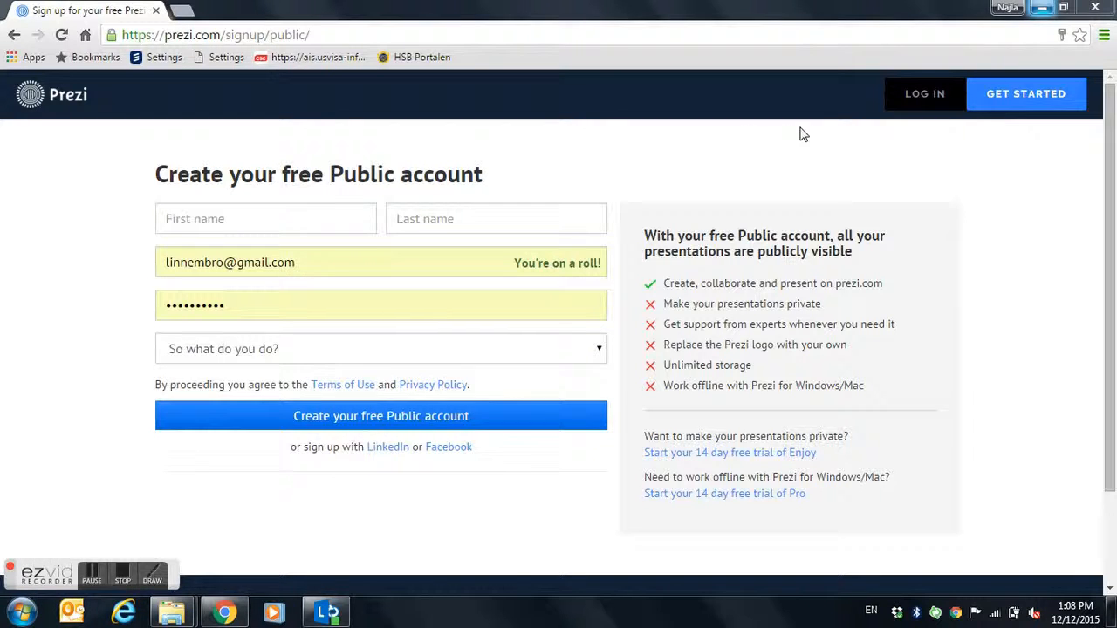
# Log in to the existing Prezi account with the prefilled e-mail and password.
pyautogui.click(927, 109)
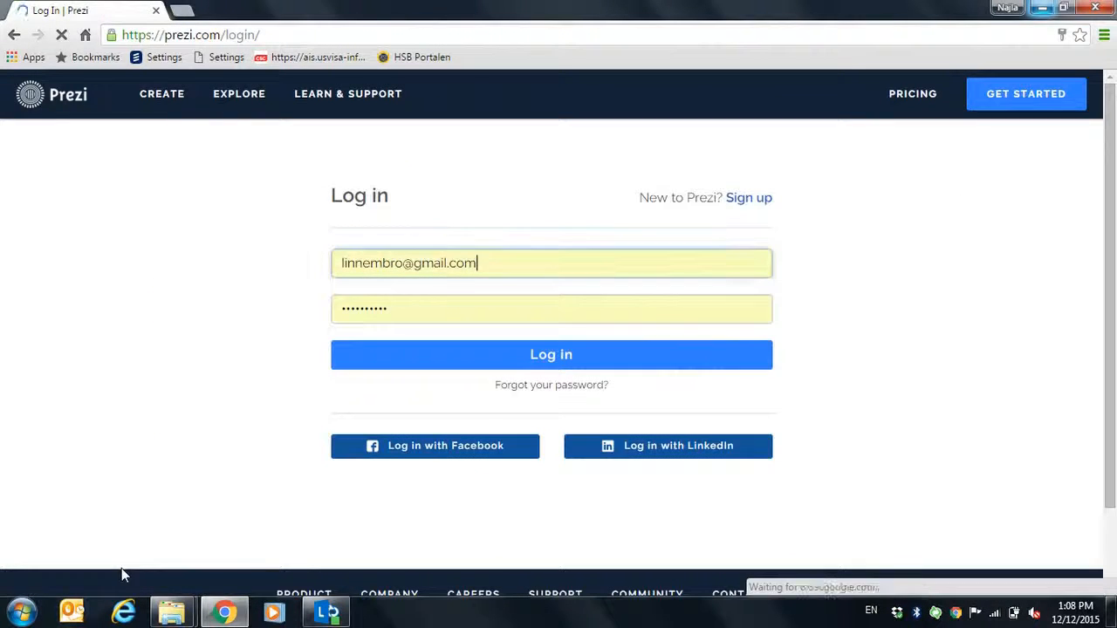
pyautogui.click(606, 367)
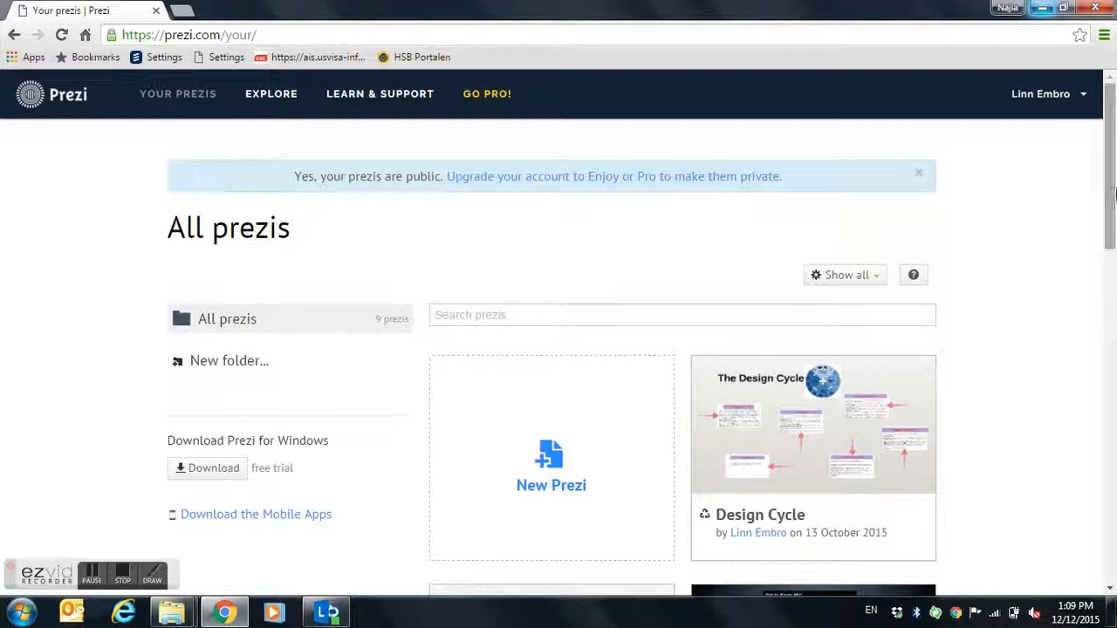
# Look over the list of all prezis and the options for filtering it by ownership.
pyautogui.scroll(-1, 1112, 250)
pyautogui.moveTo(1112, 249); pyautogui.dragTo(1114, 158)
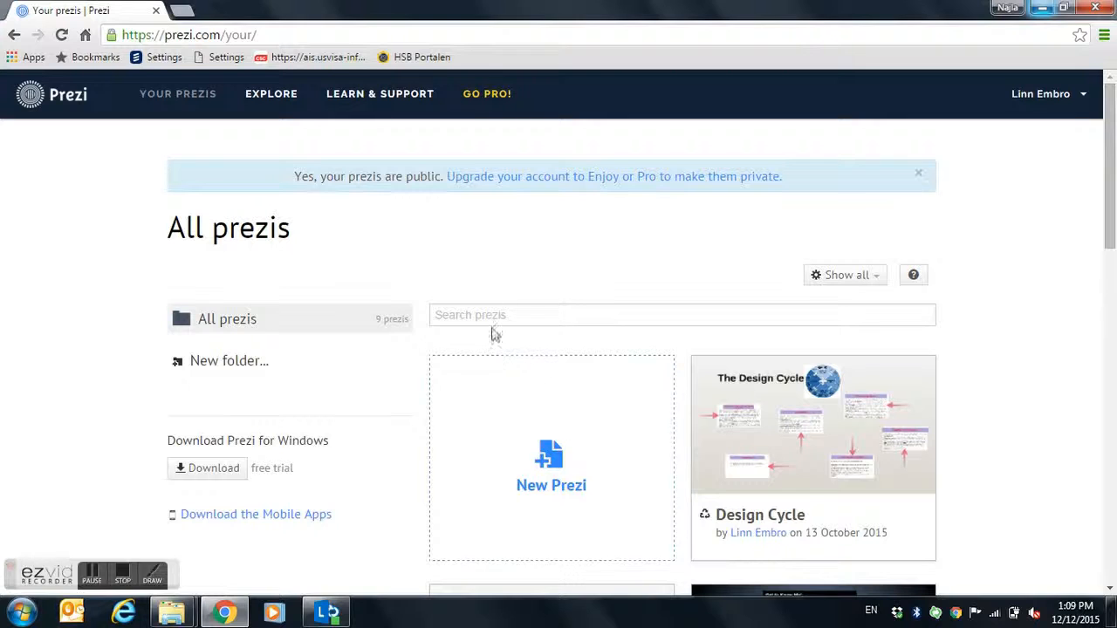
pyautogui.click(859, 275)
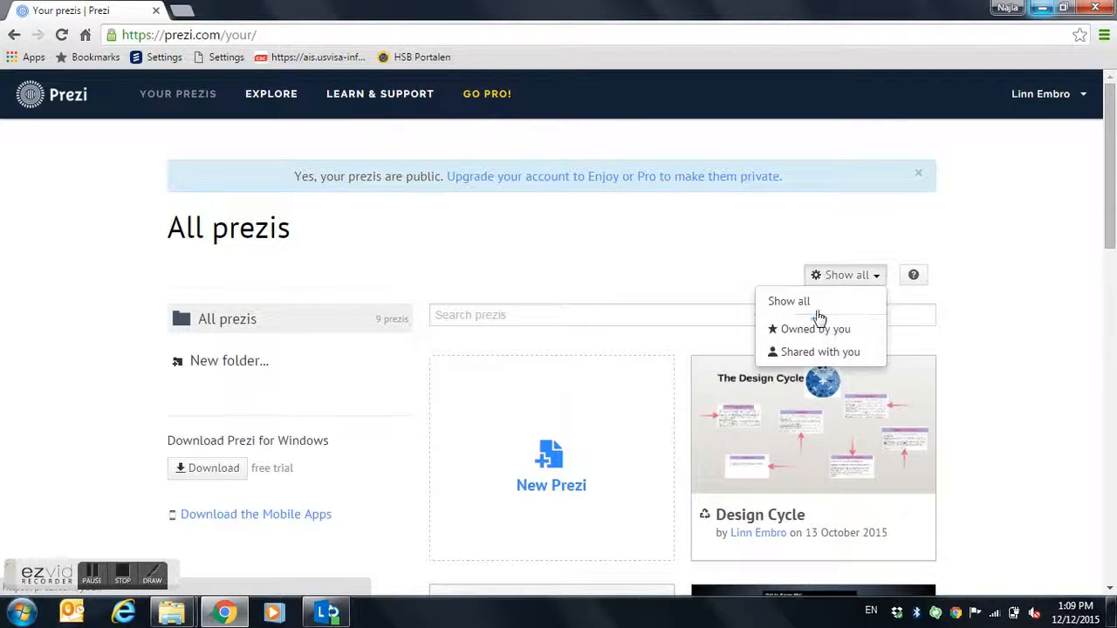
pyautogui.click(683, 253)
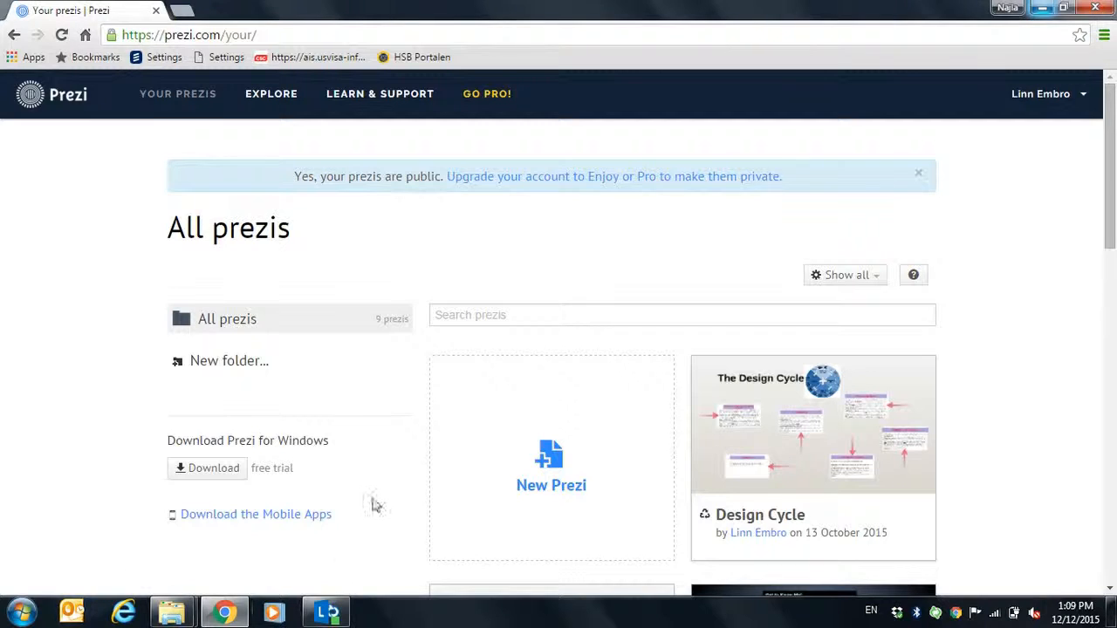
# Create a new prezi, browse the latest, additional and popular templates, and apply the Bright Lights template.
pyautogui.click(580, 467)
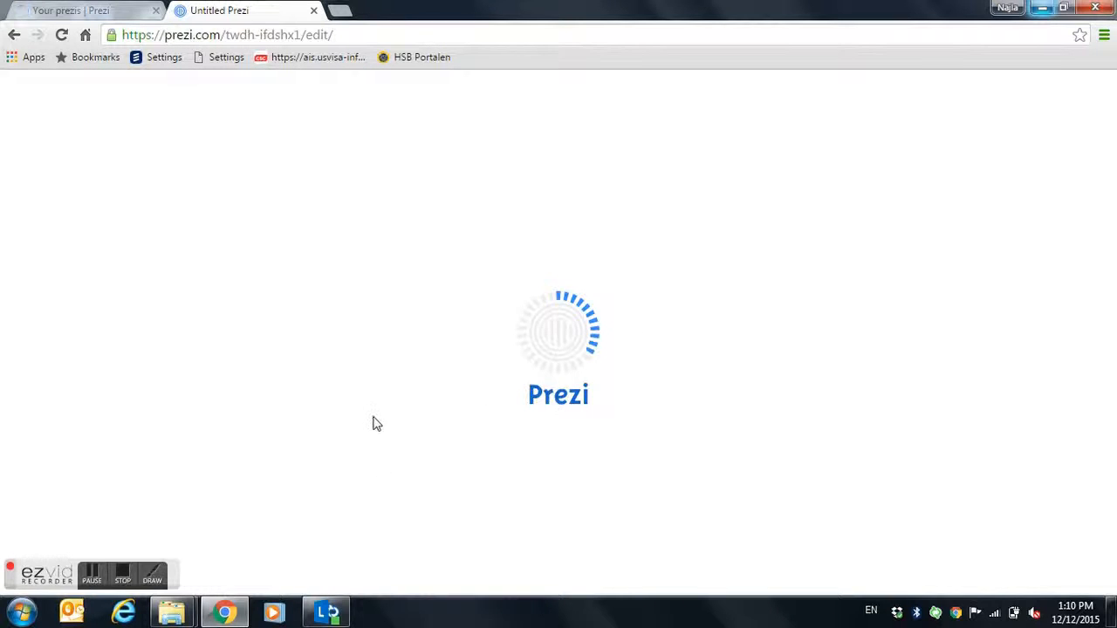
pyautogui.click(129, 576)
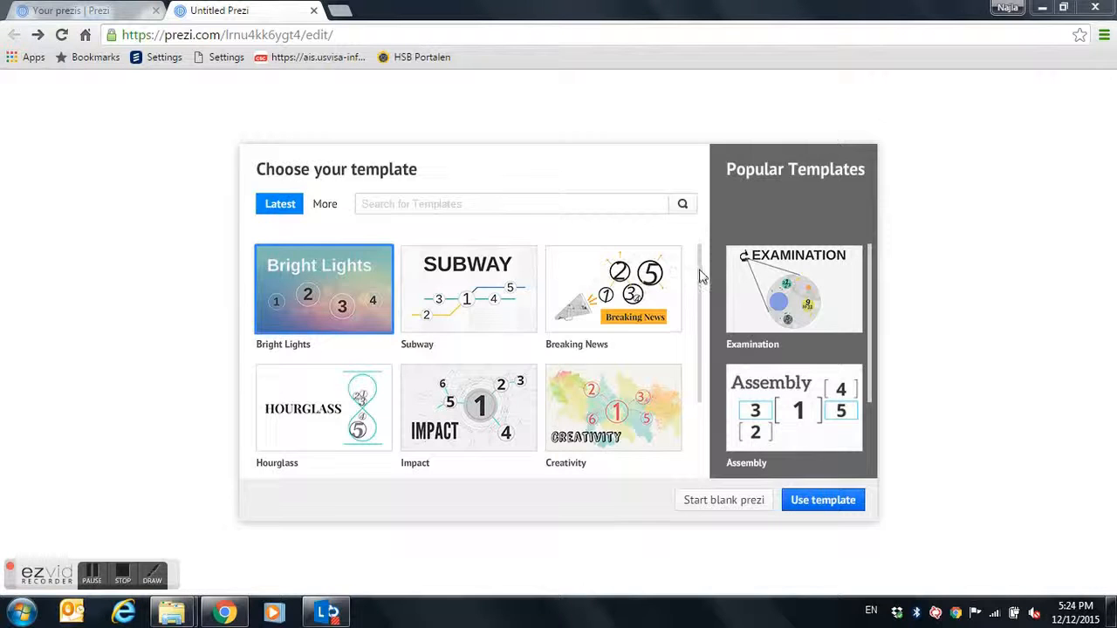
pyautogui.moveTo(702, 286); pyautogui.dragTo(687, 240)
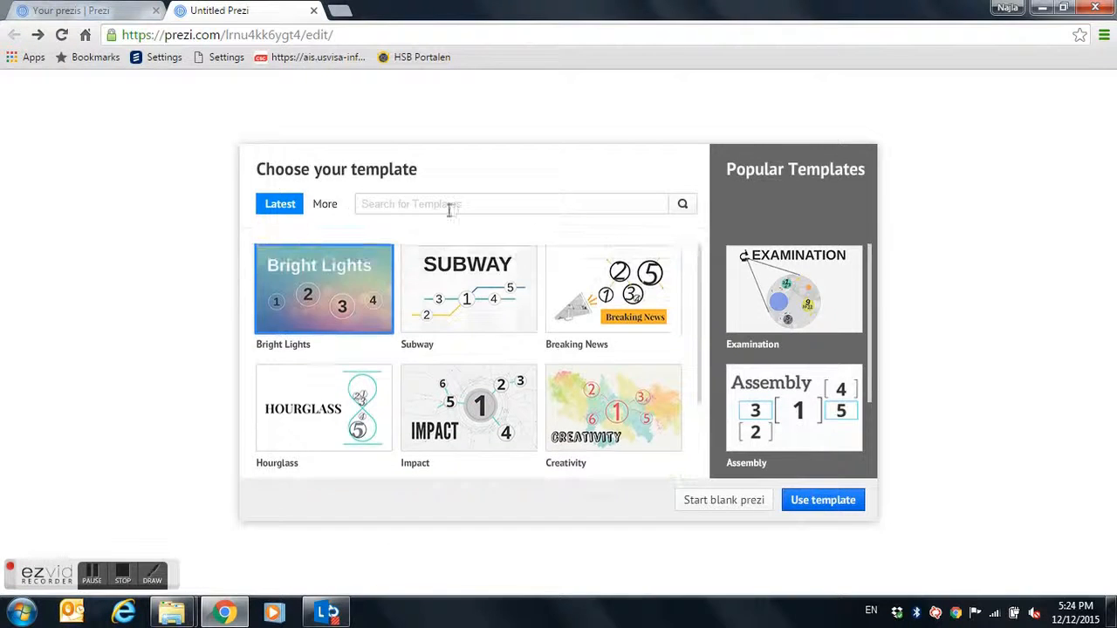
pyautogui.click(325, 206)
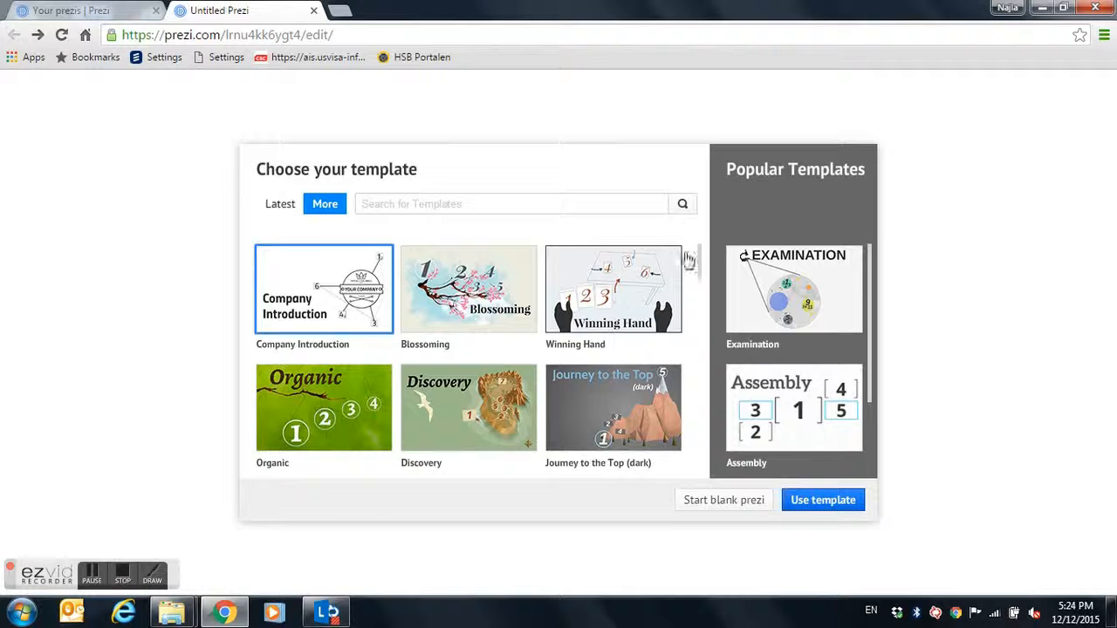
pyautogui.moveTo(701, 270); pyautogui.dragTo(708, 218)
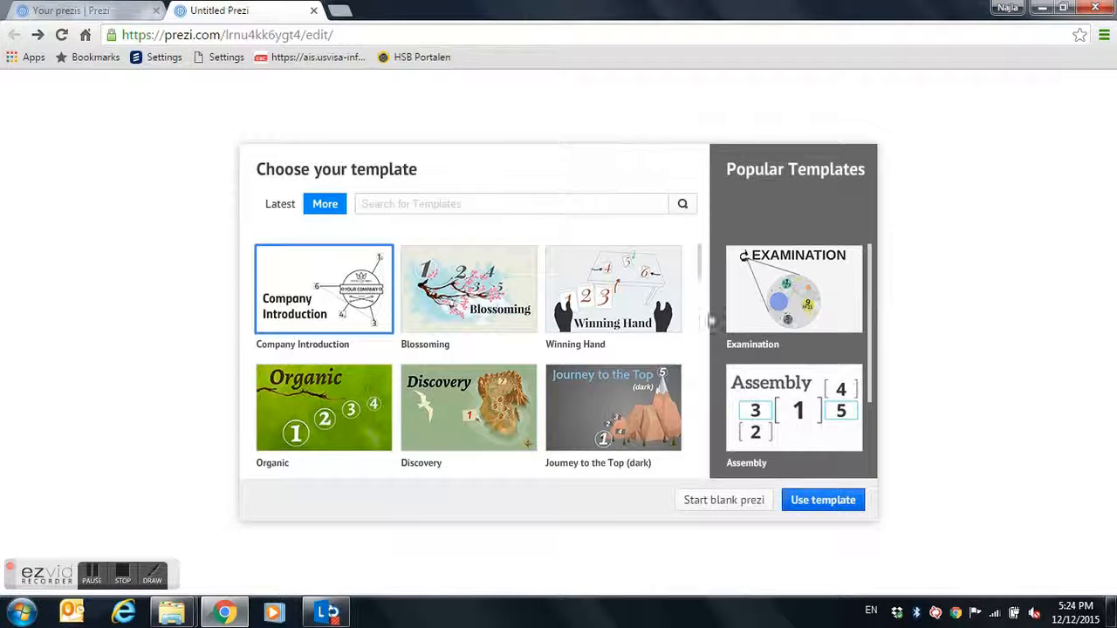
pyautogui.moveTo(872, 319); pyautogui.dragTo(873, 414)
pyautogui.moveTo(870, 350); pyautogui.dragTo(861, 259)
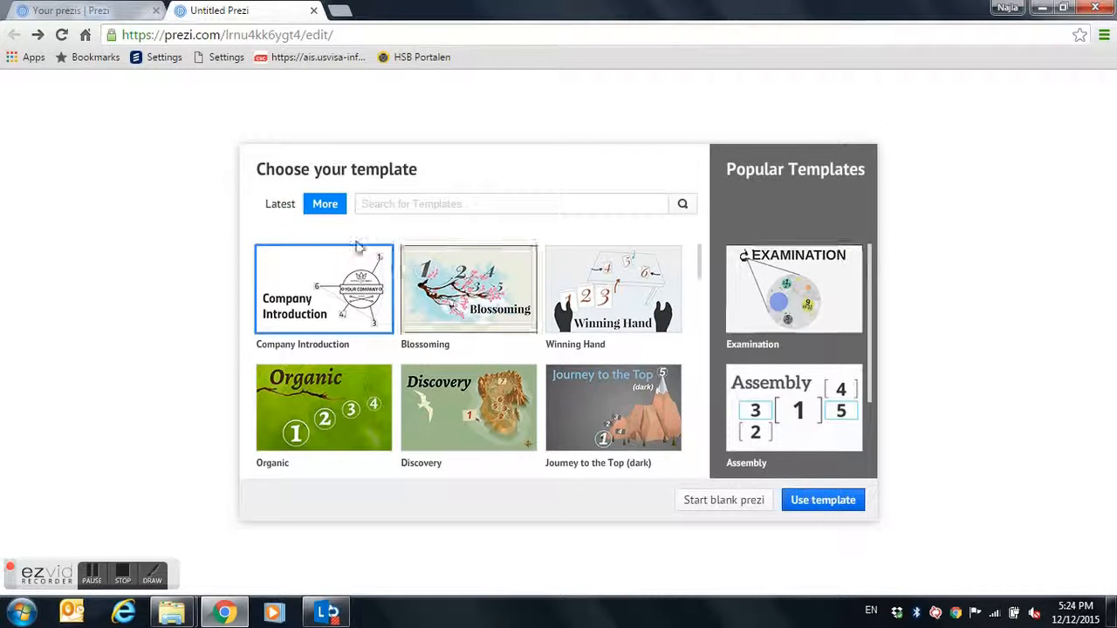
pyautogui.click(281, 205)
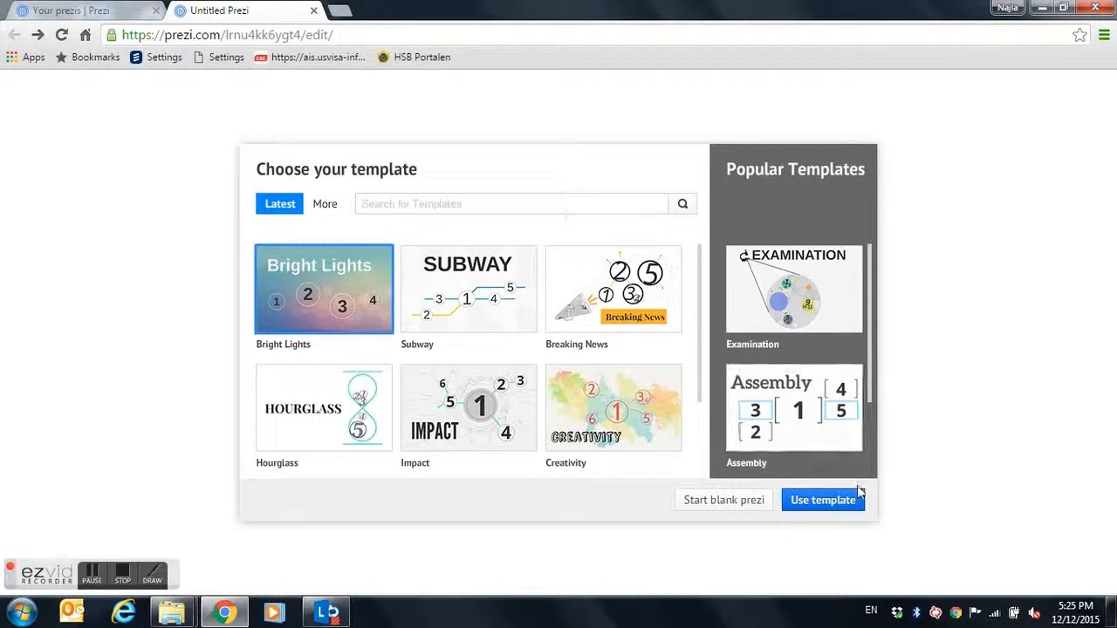
pyautogui.click(828, 506)
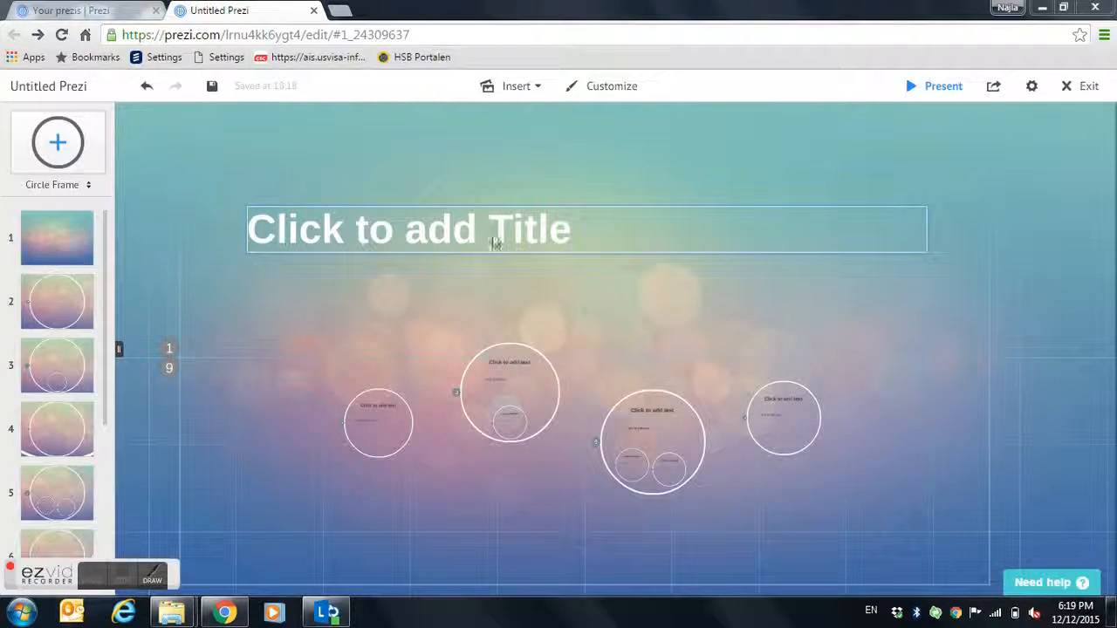
# Replace the title placeholder on the opening view with the text "Prezi".
pyautogui.click(514, 242)
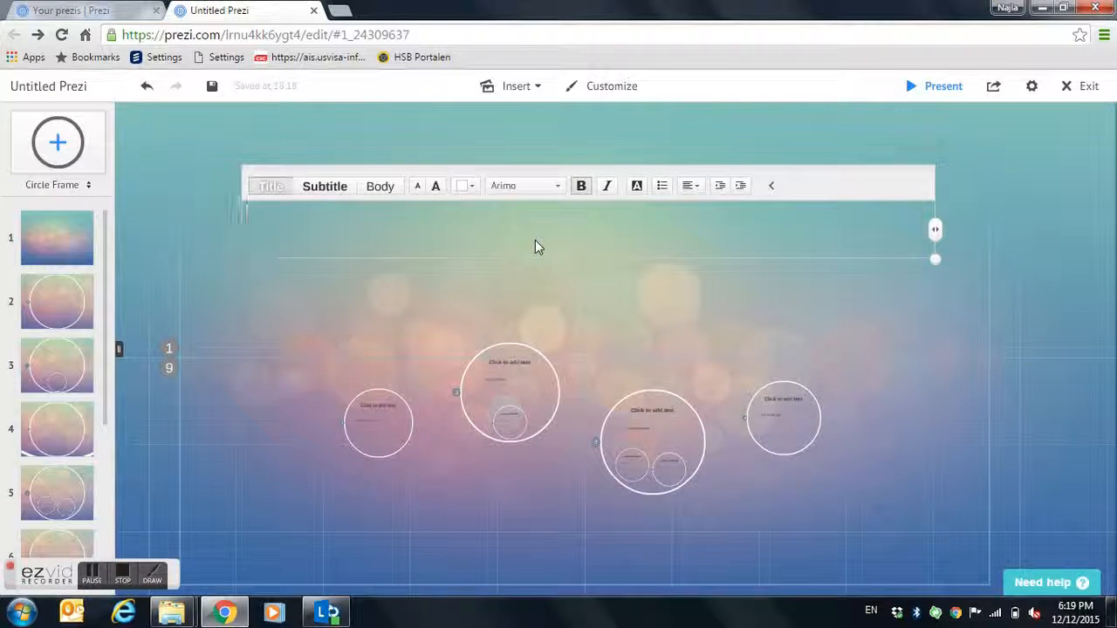
pyautogui.write('Prezi')
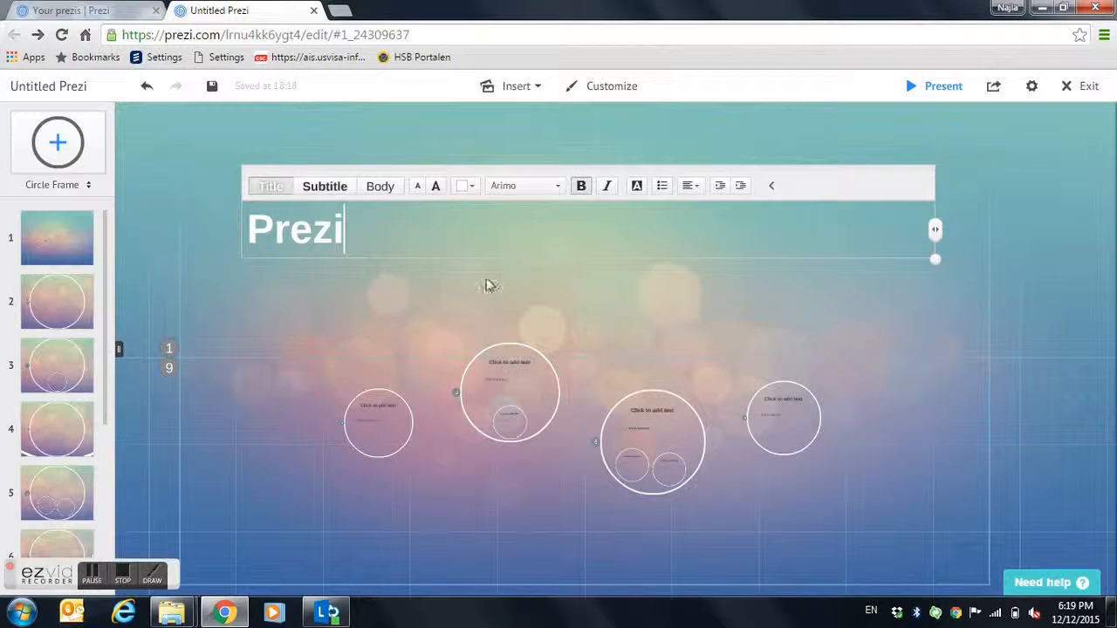
pyautogui.click(451, 306)
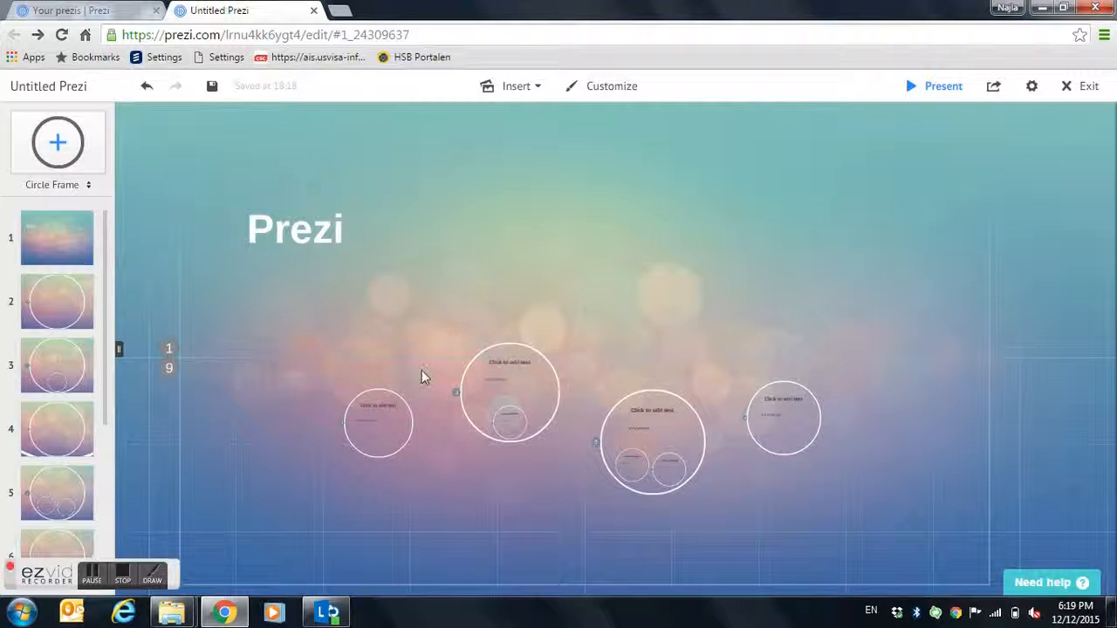
# Scale the leftmost circle frame on the canvas up and down, leaving it two increments larger than its original size.
pyautogui.click(377, 424)
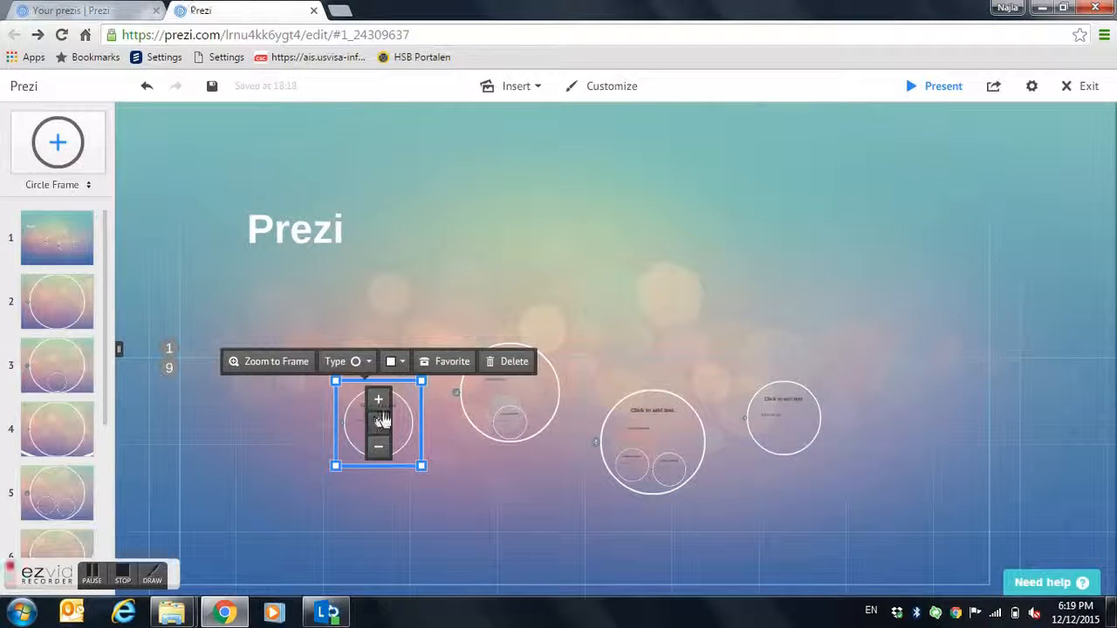
pyautogui.click(378, 401)
pyautogui.click(378, 402)
pyautogui.click(378, 401)
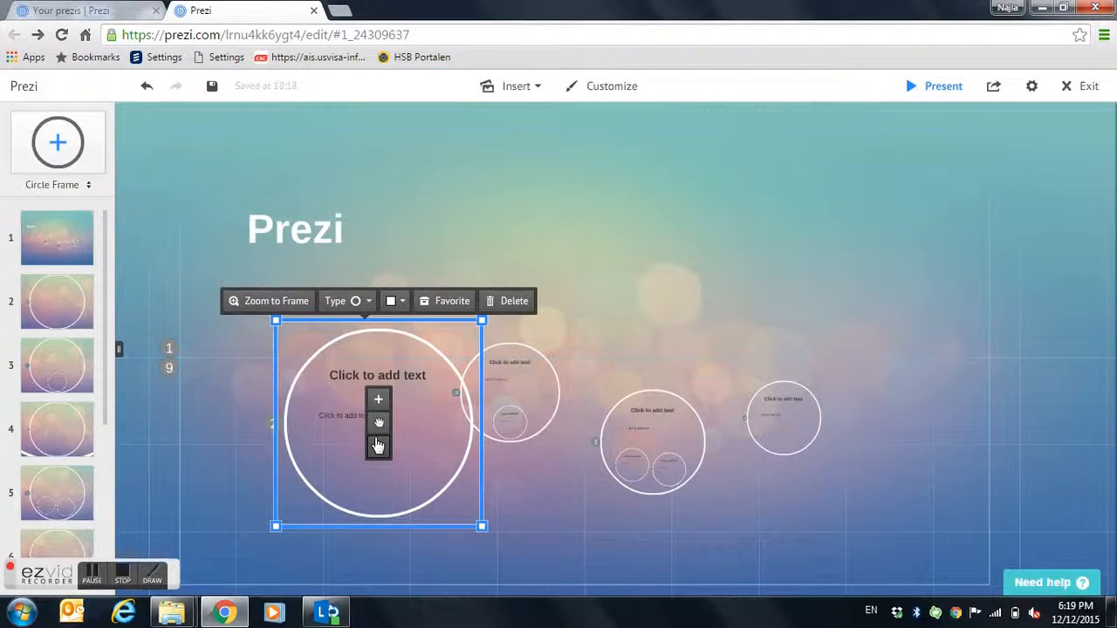
pyautogui.click(377, 446)
pyautogui.click(377, 446)
pyautogui.click(377, 447)
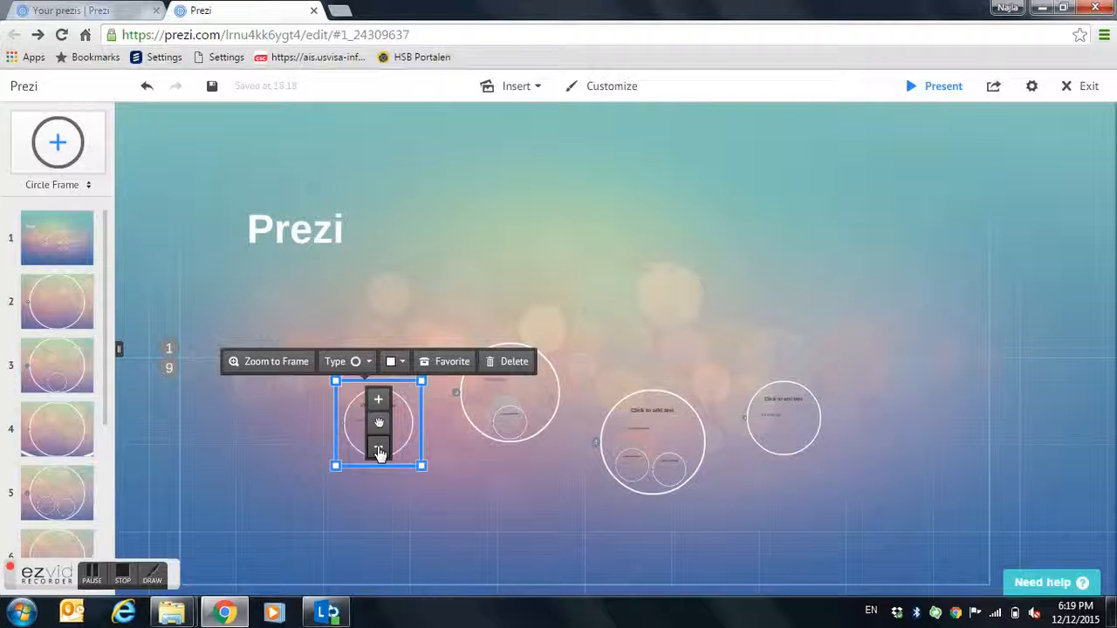
pyautogui.click(378, 401)
pyautogui.click(379, 401)
# Try the bracket and rectangle types on the enlarged frame, and return it to the circle type.
pyautogui.click(347, 328)
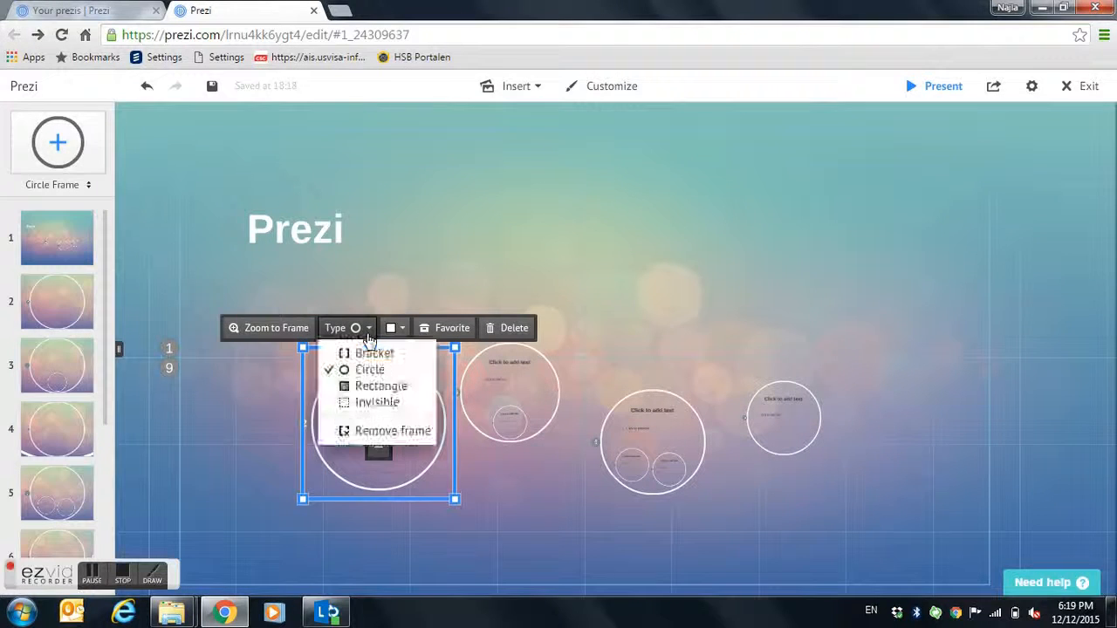
pyautogui.click(368, 354)
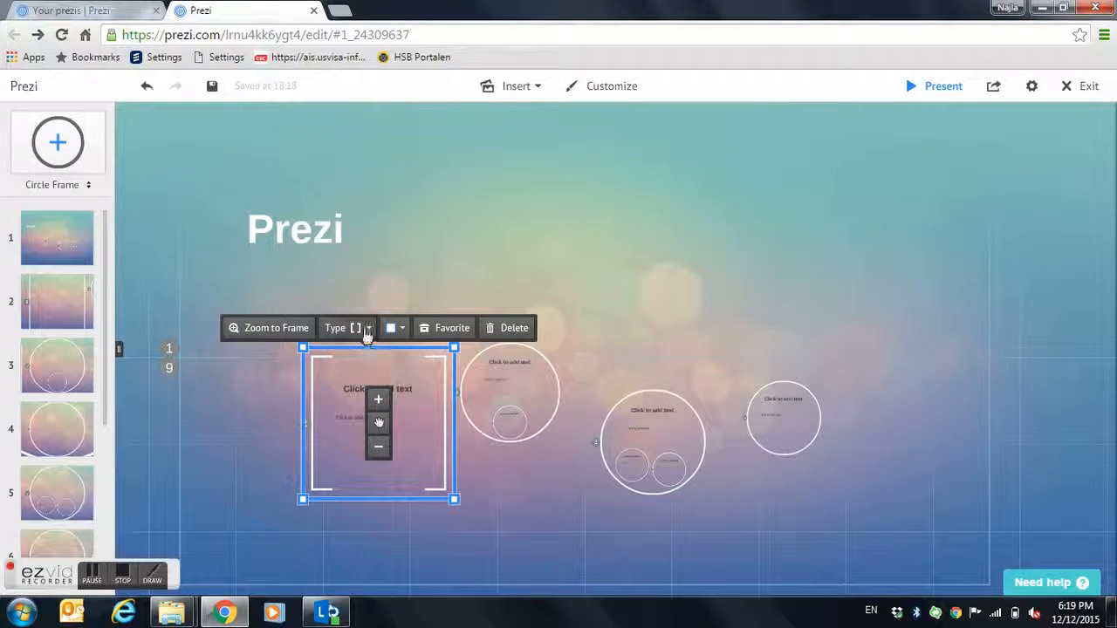
pyautogui.click(366, 329)
pyautogui.click(365, 385)
pyautogui.click(359, 332)
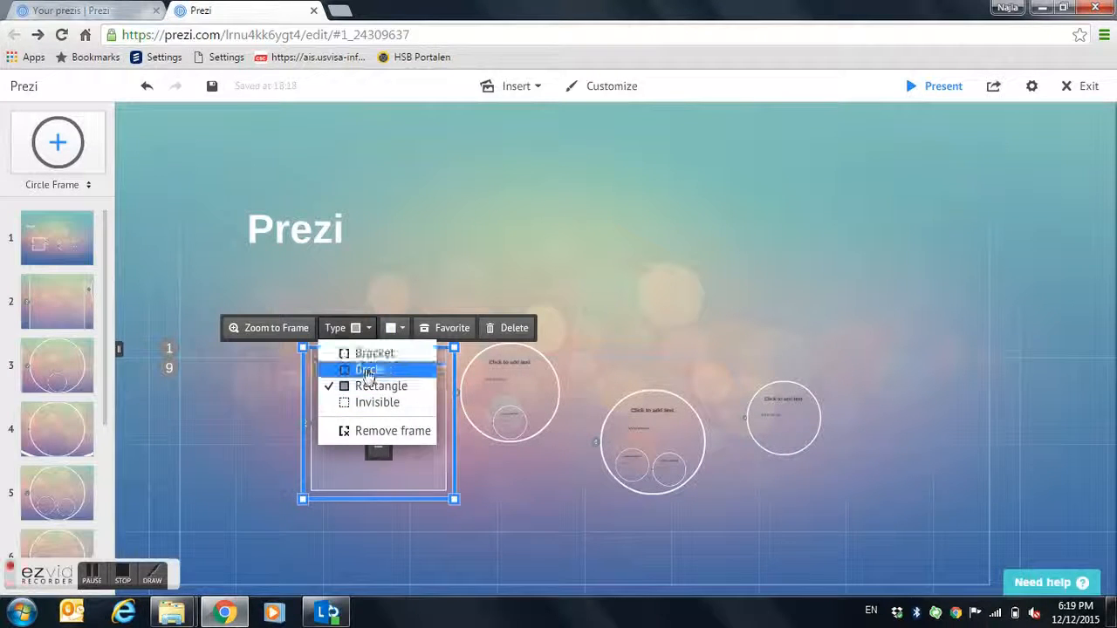
pyautogui.click(367, 371)
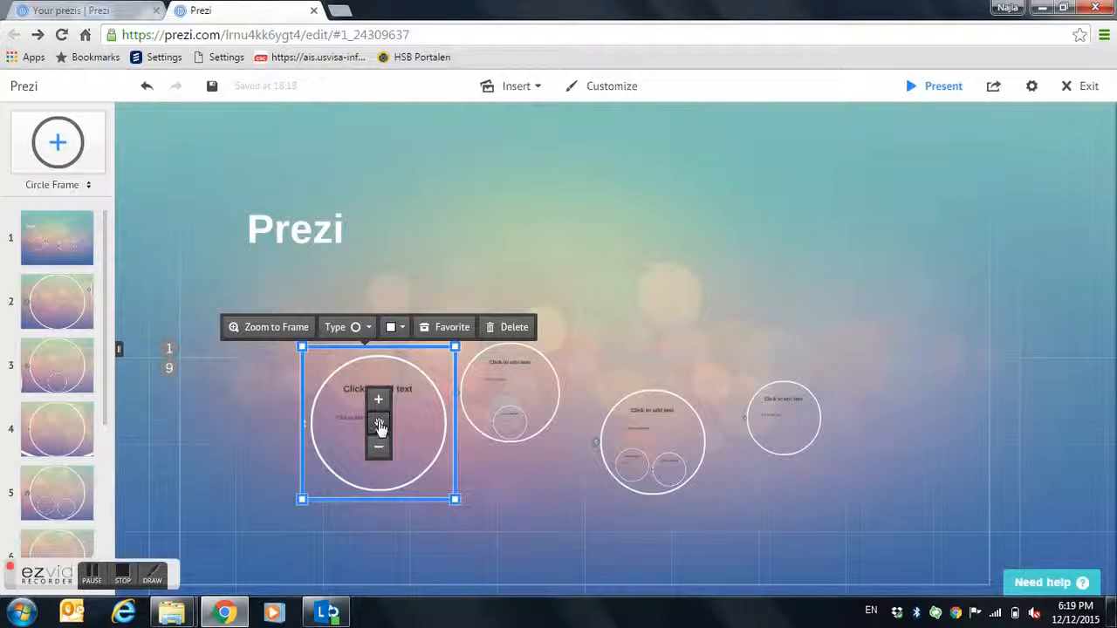
# Move the enlarged circle frame slightly up and to the left, and recolour its outline blue-violet.
pyautogui.moveTo(379, 432); pyautogui.dragTo(350, 401)
pyautogui.moveTo(327, 480); pyautogui.dragTo(370, 412)
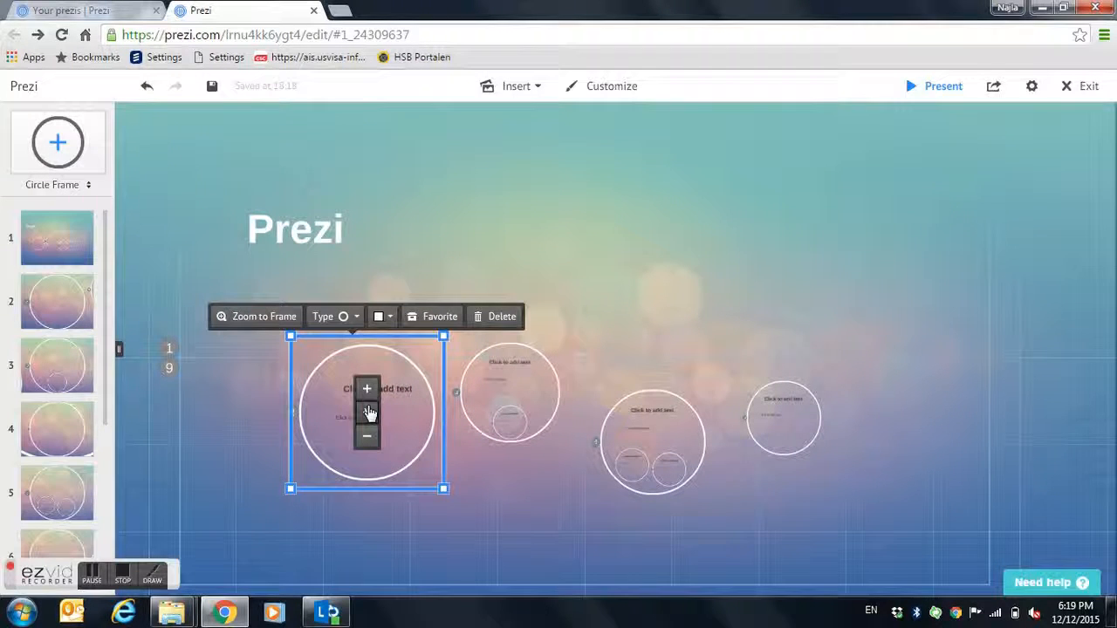
pyautogui.click(388, 319)
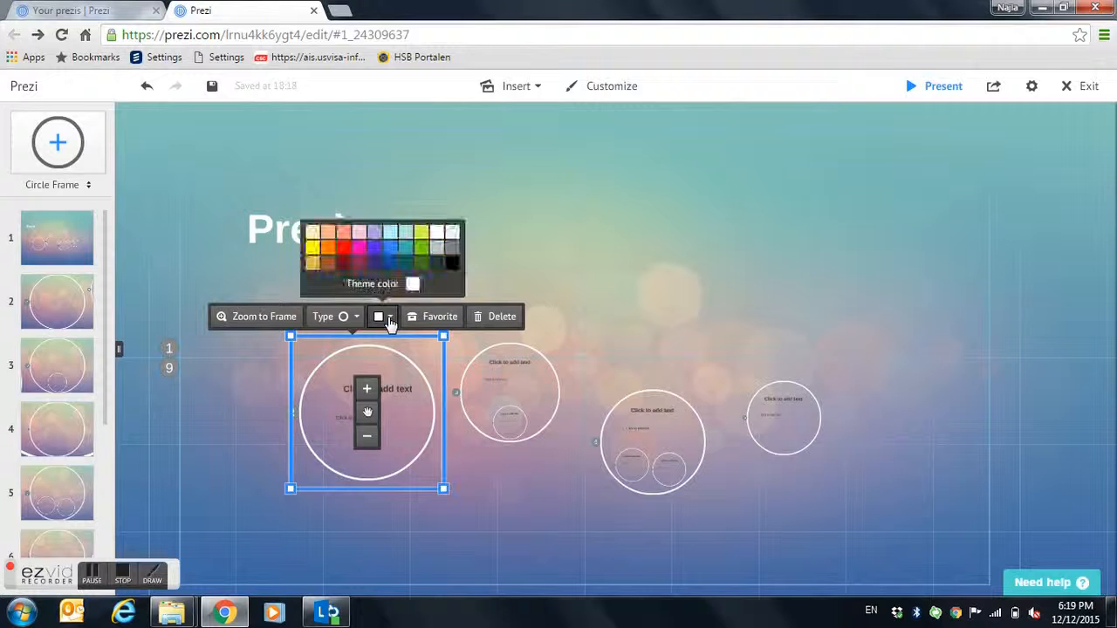
pyautogui.click(373, 249)
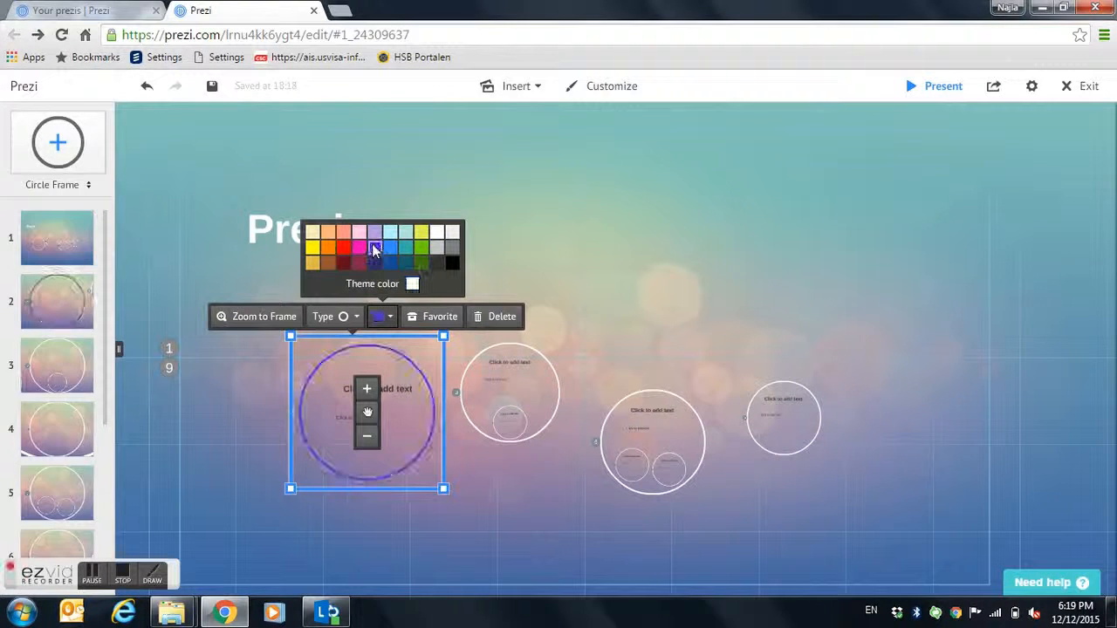
pyautogui.click(523, 286)
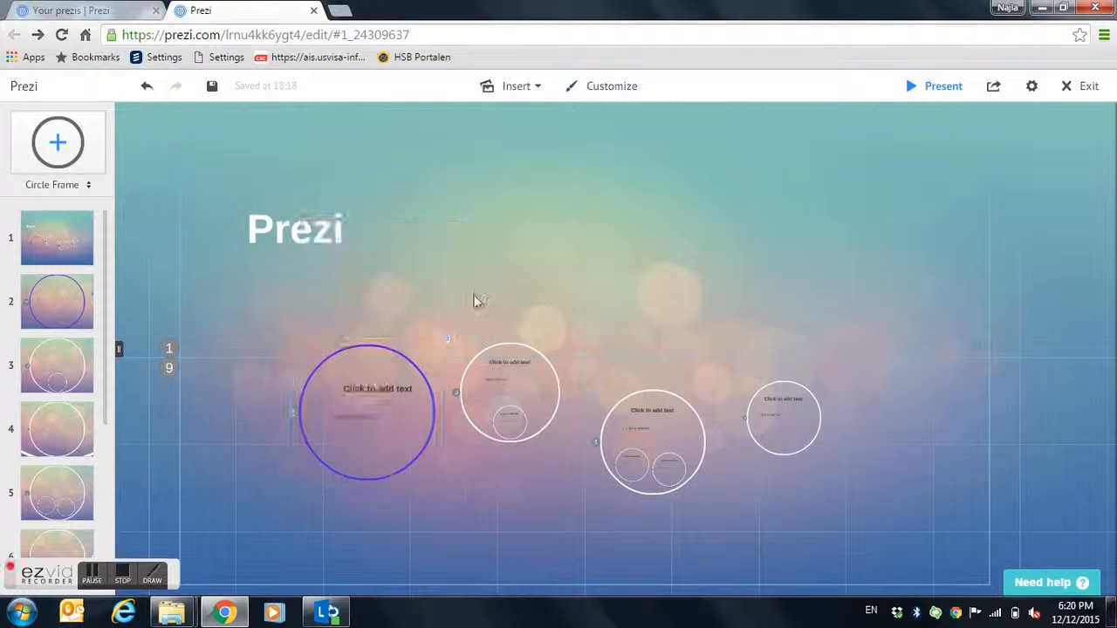
pyautogui.click(355, 400)
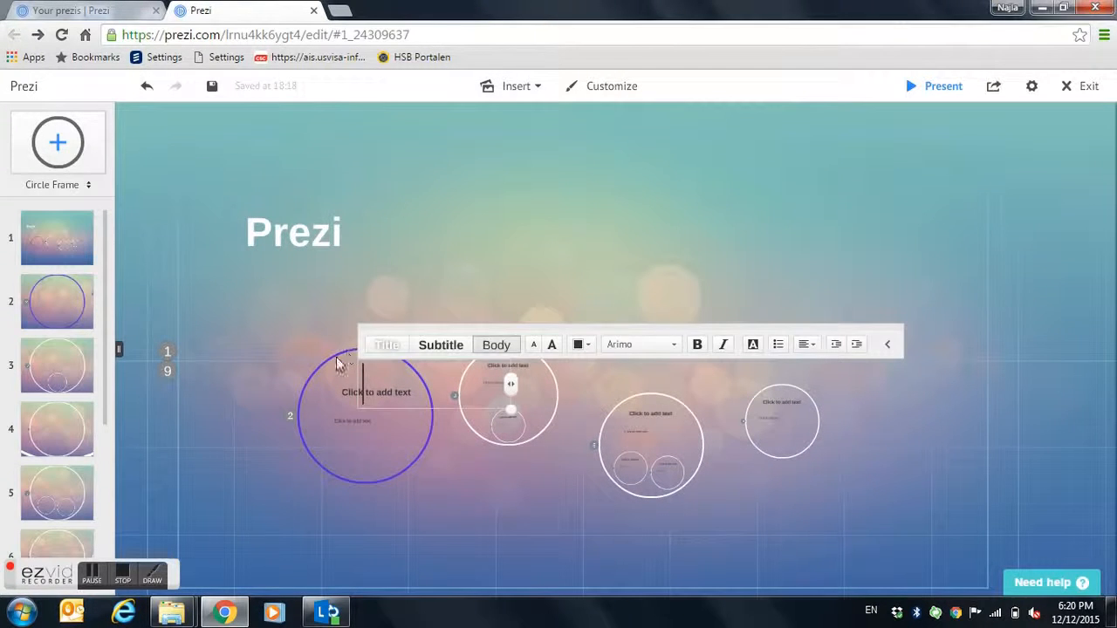
pyautogui.click(337, 363)
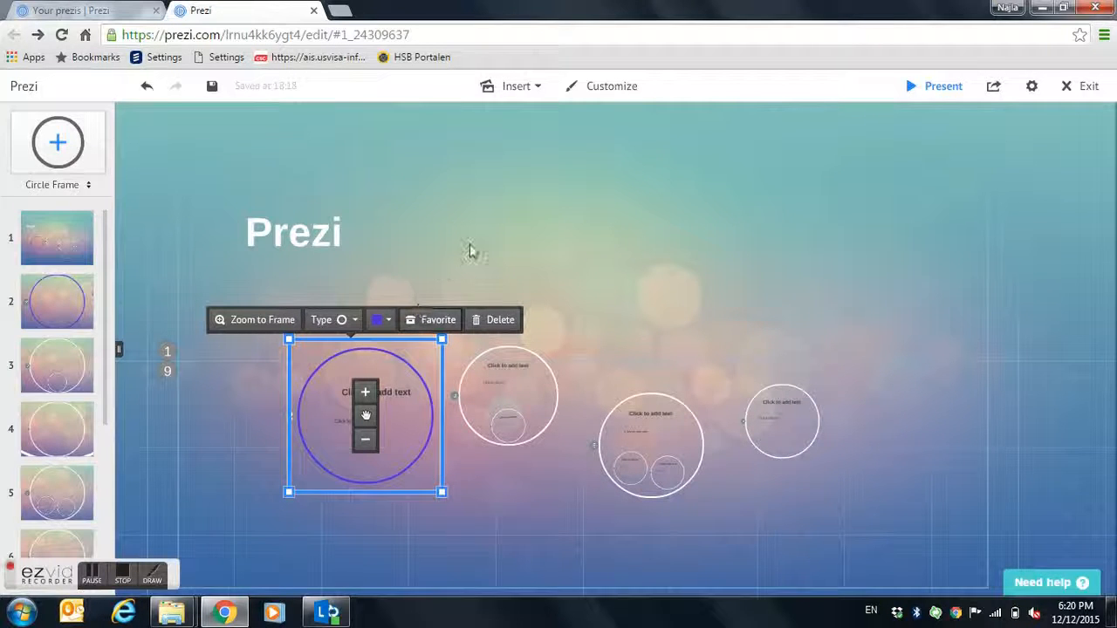
pyautogui.click(538, 87)
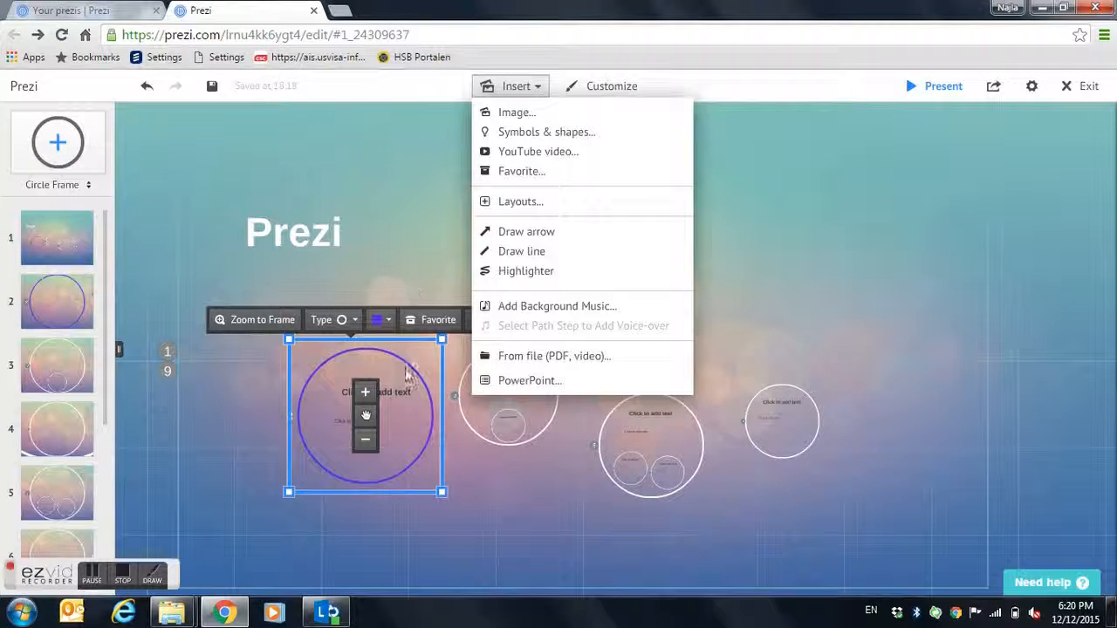
pyautogui.click(413, 400)
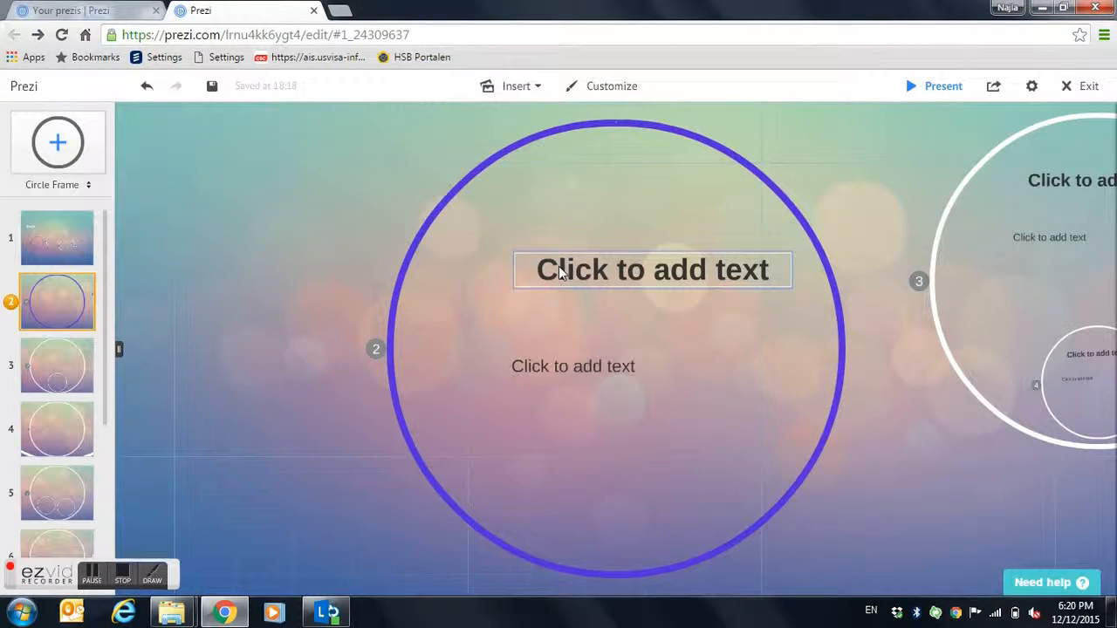
pyautogui.click(339, 220)
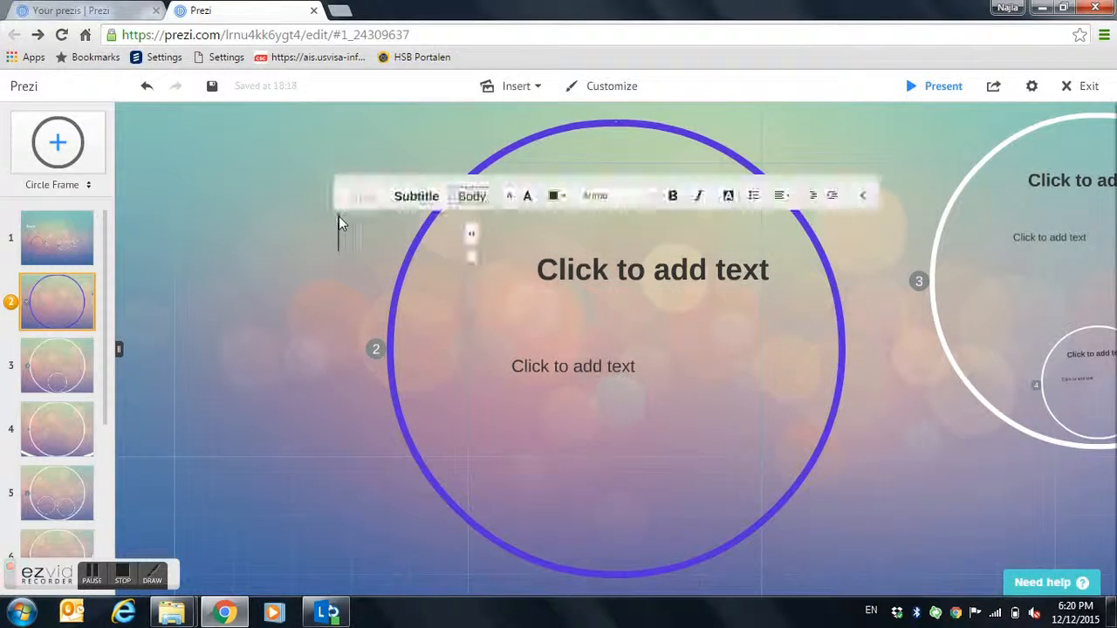
pyautogui.click(223, 263)
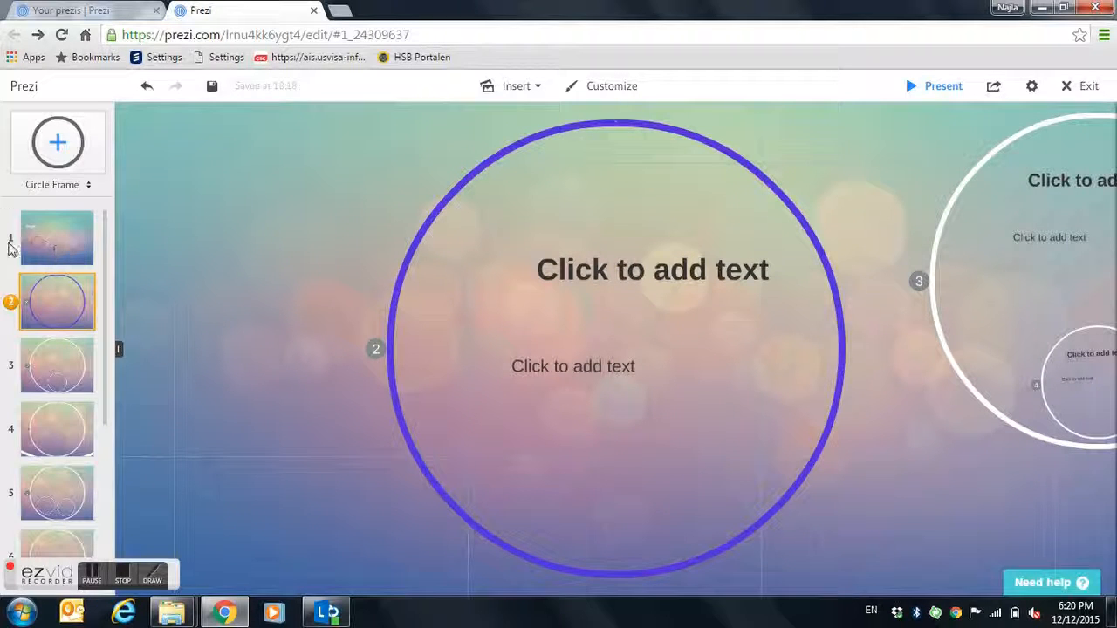
pyautogui.click(67, 247)
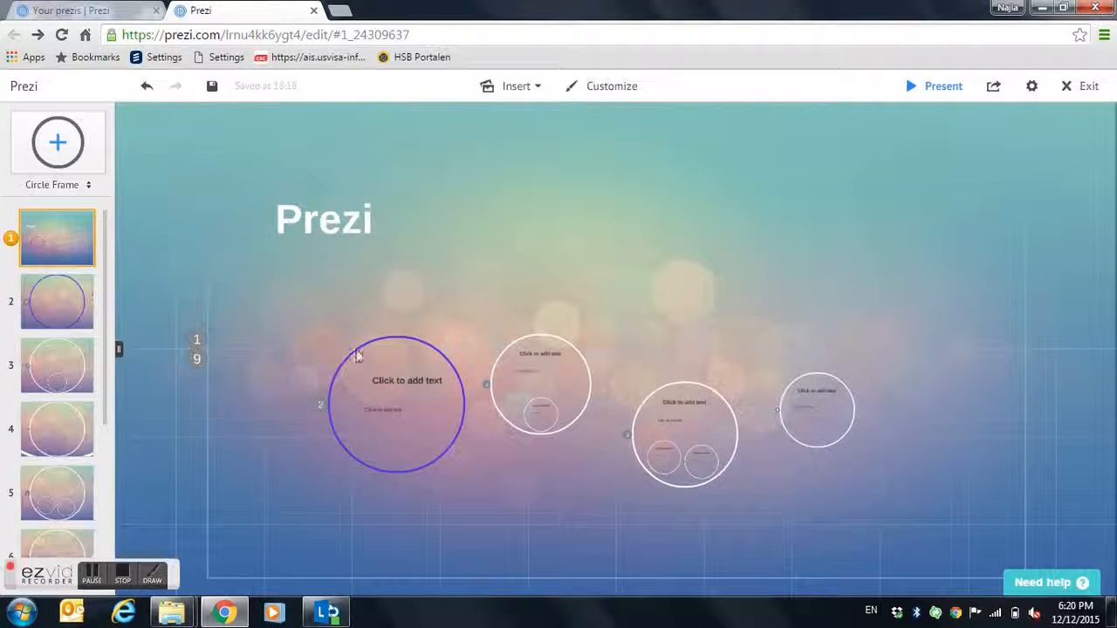
pyautogui.click(364, 352)
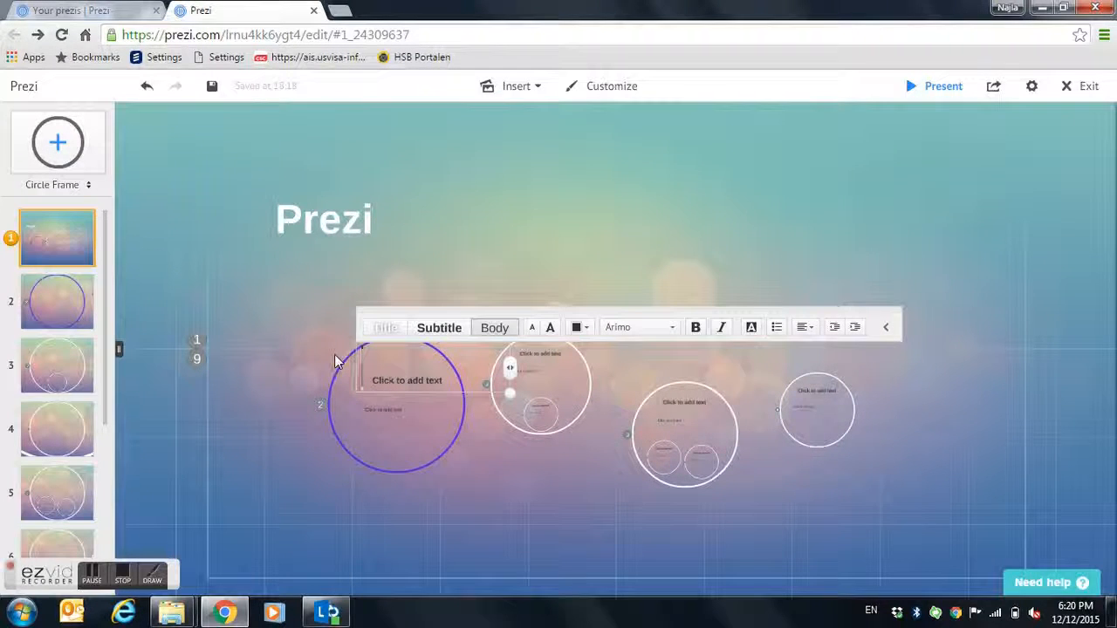
pyautogui.click(465, 160)
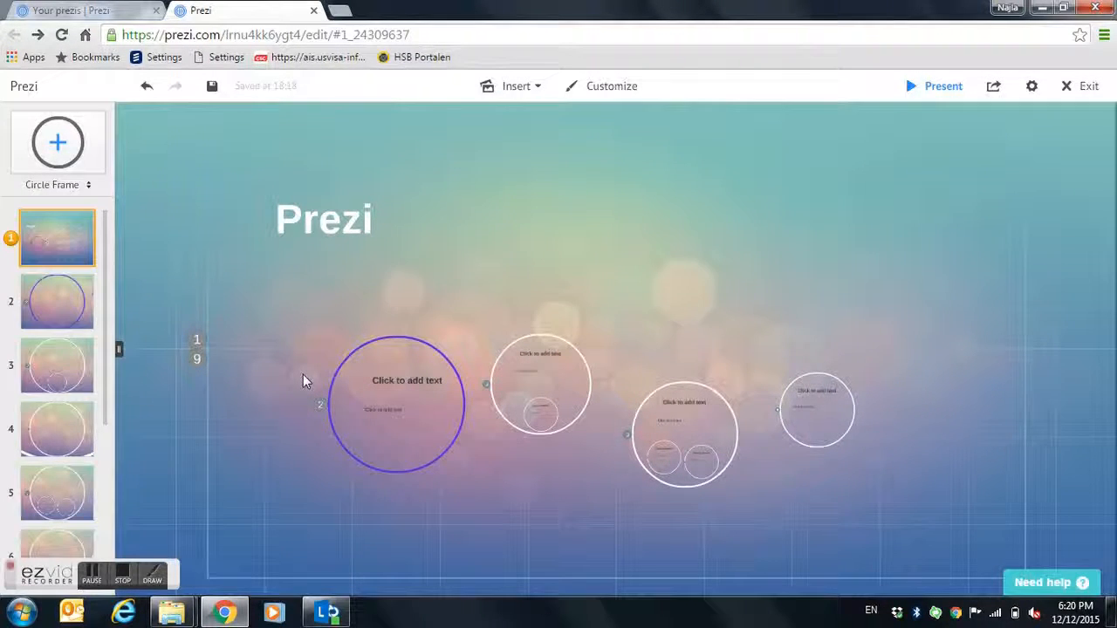
# Move the heading and body placeholders inside the blue-violet circle frame up and to the left, and replace the heading with "Slide 1".
pyautogui.click(353, 354)
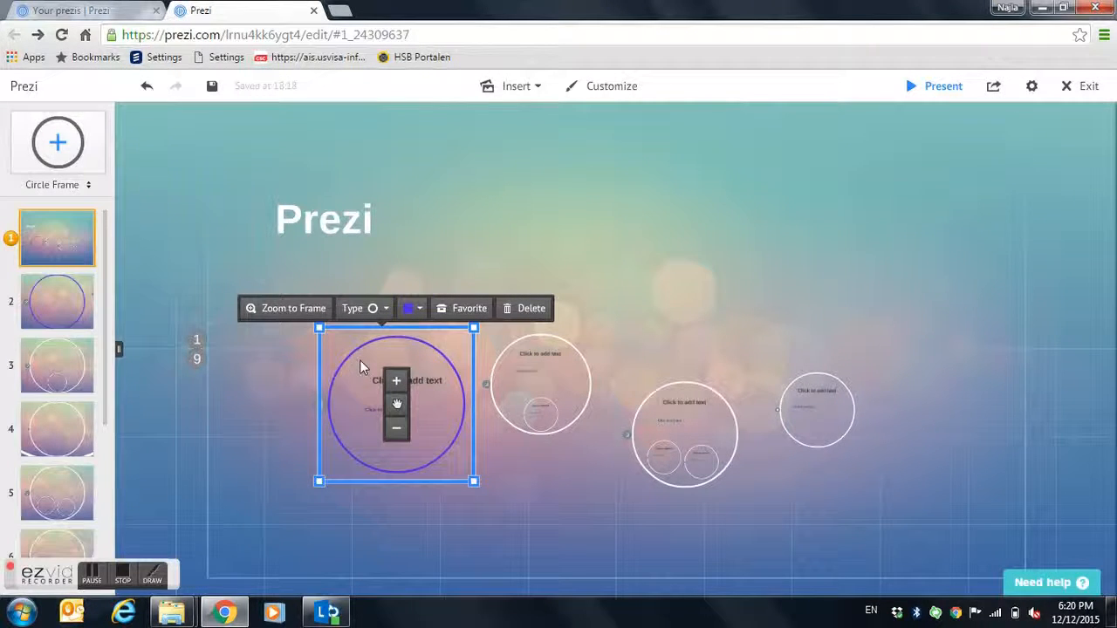
pyautogui.click(315, 320)
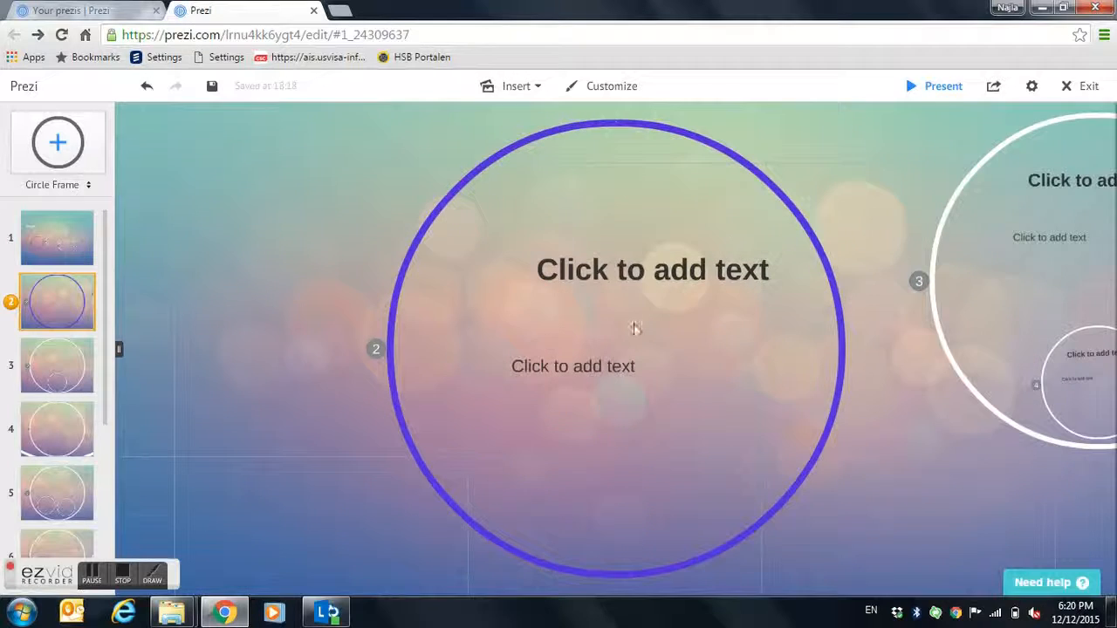
pyautogui.moveTo(621, 250)
pyautogui.mouseDown()
pyautogui.moveTo(589, 215)
pyautogui.moveTo(542, 258)
pyautogui.moveTo(588, 291)
pyautogui.moveTo(594, 252)
pyautogui.moveTo(623, 234)
pyautogui.mouseUp()
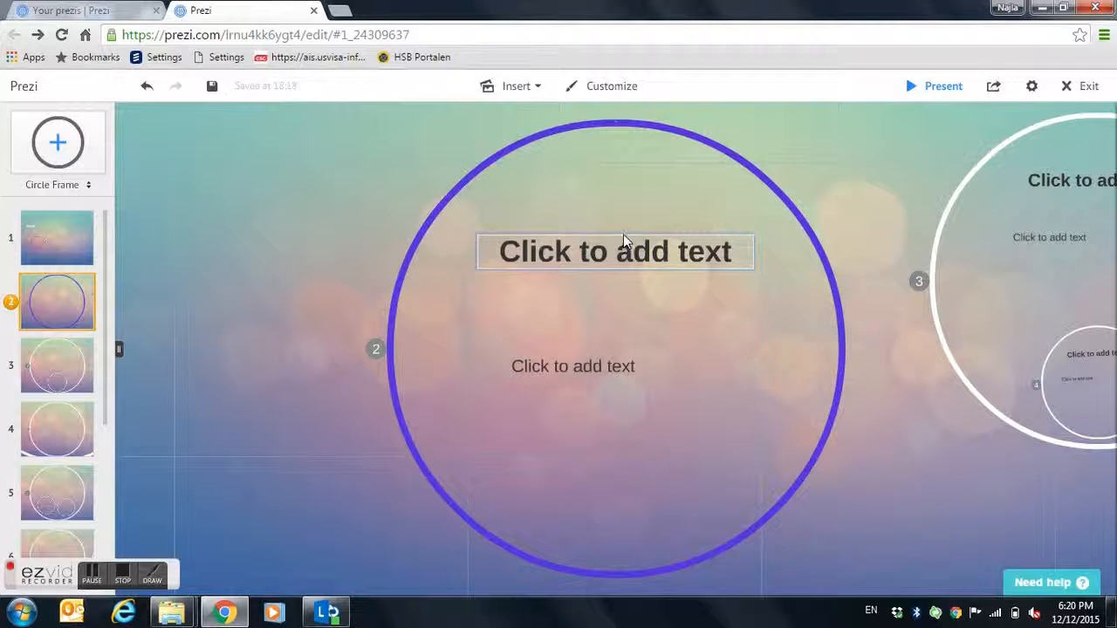
pyautogui.moveTo(590, 370); pyautogui.dragTo(556, 317)
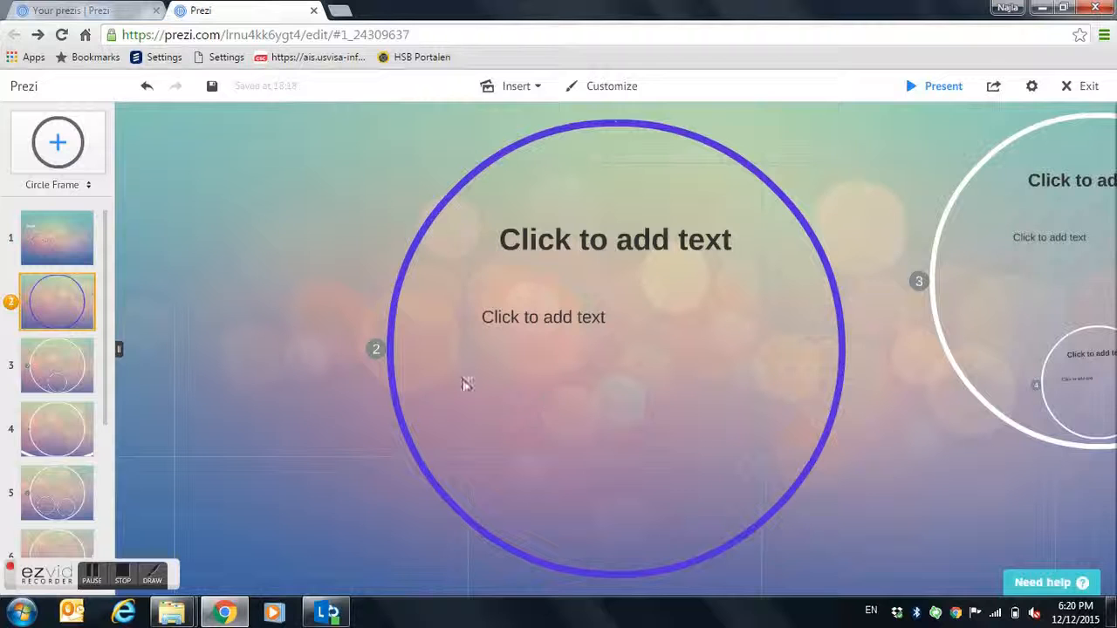
pyautogui.click(619, 242)
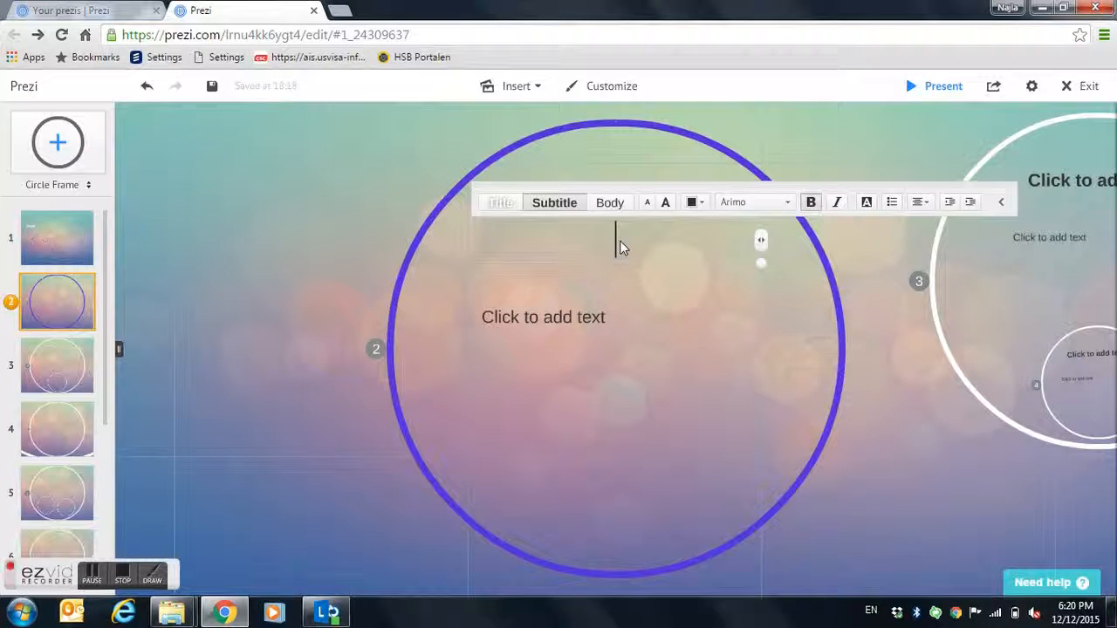
pyautogui.write('Slide 1')
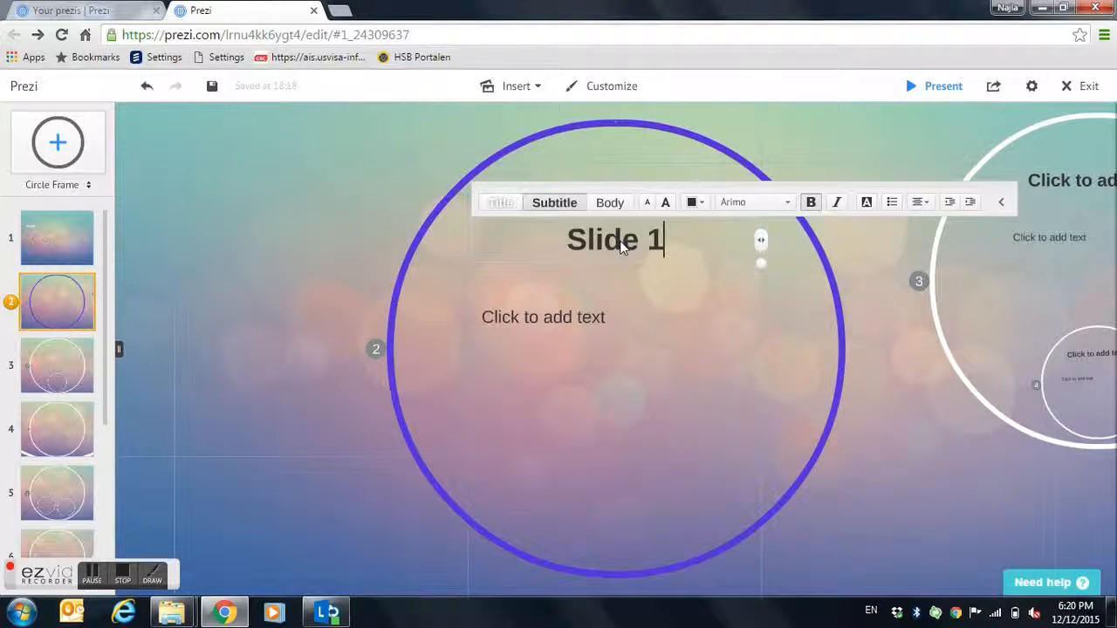
# Try larger and smaller sizes and the Body and Title styles on the "Slide 1" heading, and return it to the Subtitle style.
pyautogui.click(665, 204)
pyautogui.click(664, 204)
pyautogui.click(646, 204)
pyautogui.click(645, 204)
pyautogui.click(624, 207)
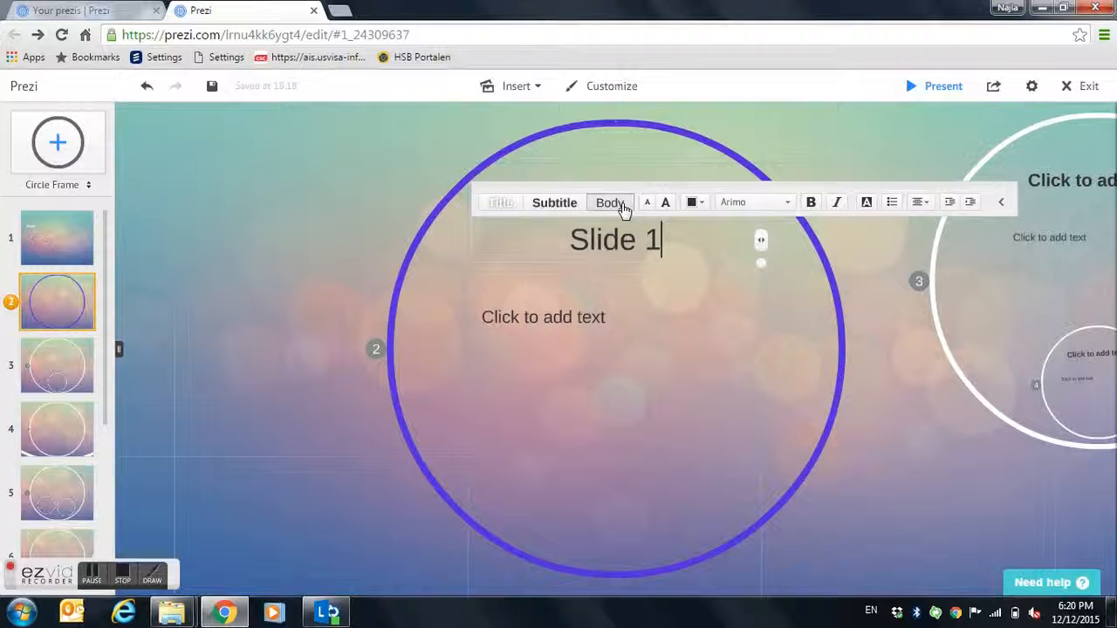
pyautogui.click(554, 208)
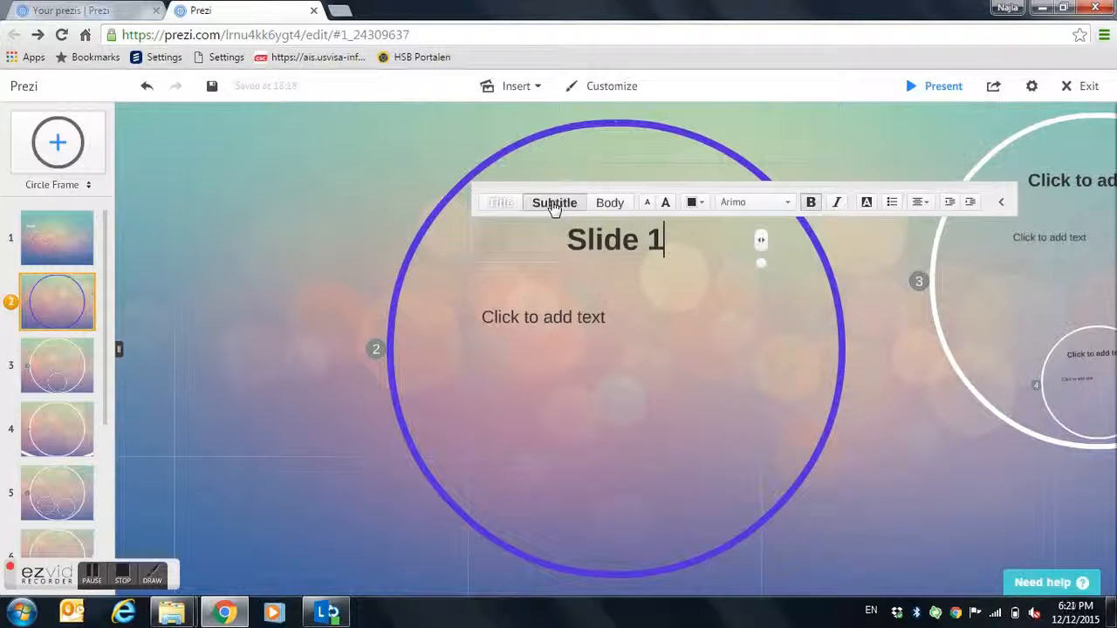
pyautogui.click(513, 204)
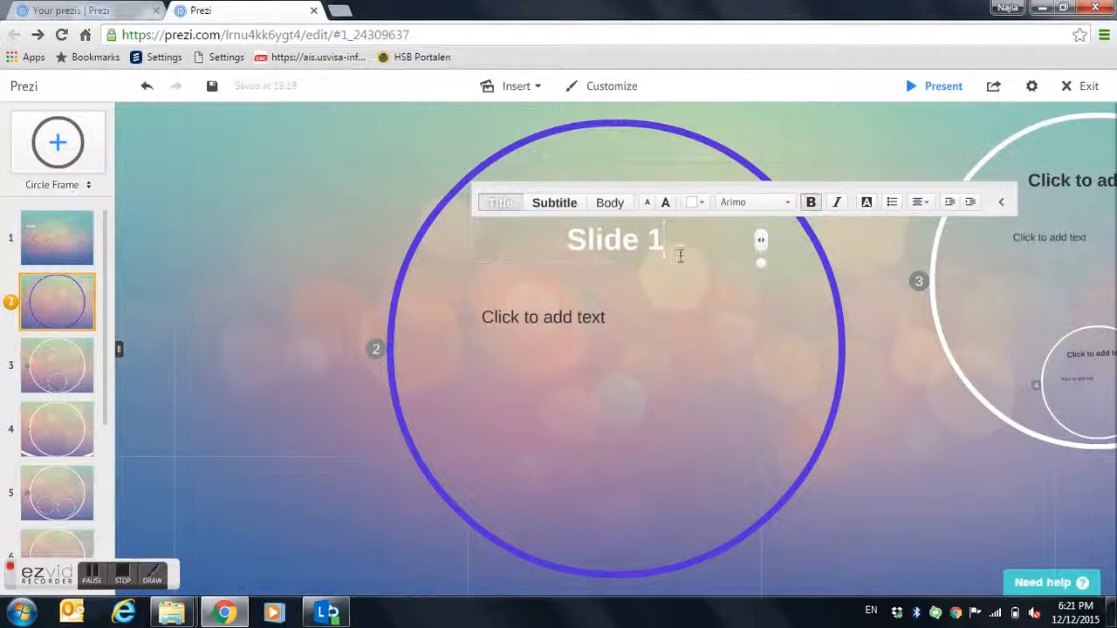
pyautogui.click(553, 203)
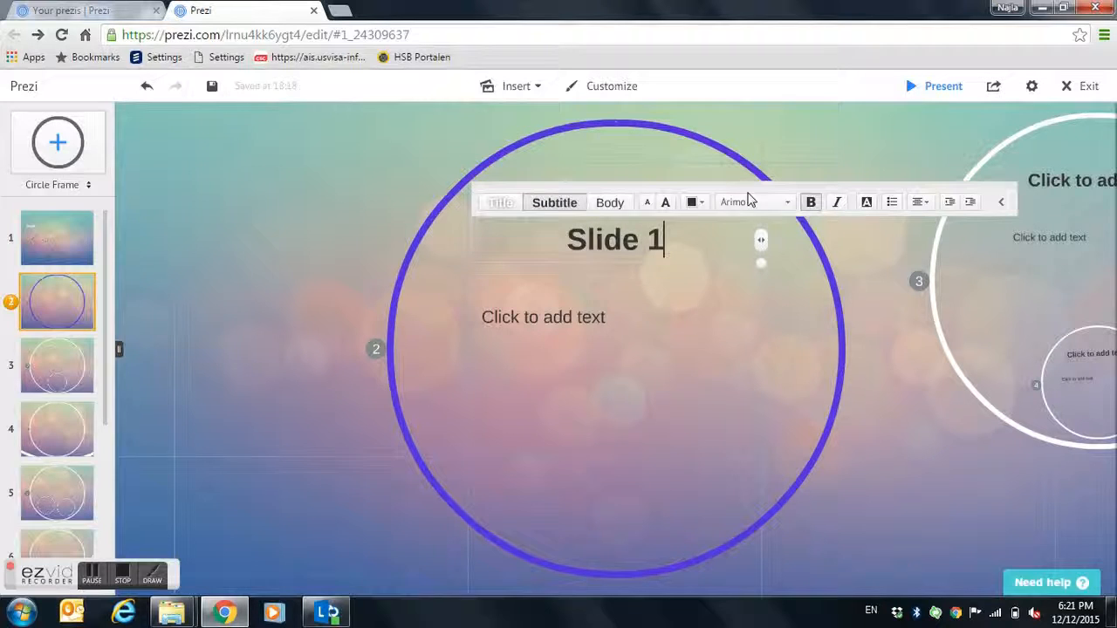
# Colour the "Slide 1" heading red and set its font to Abril Fatface.
pyautogui.click(701, 202)
pyautogui.click(688, 146)
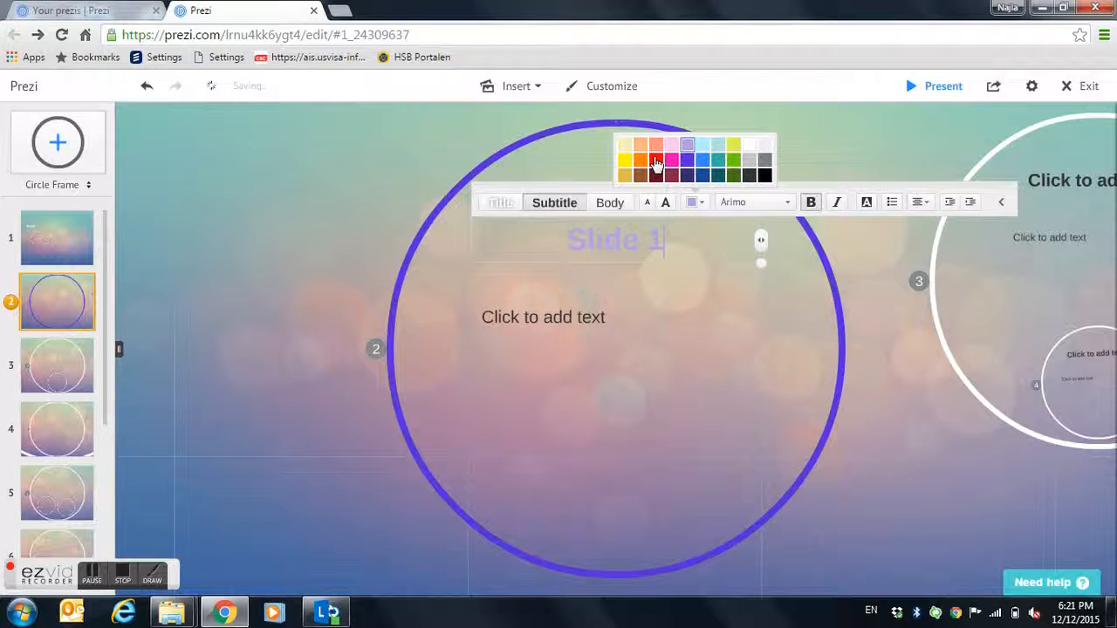
pyautogui.click(656, 161)
pyautogui.click(788, 205)
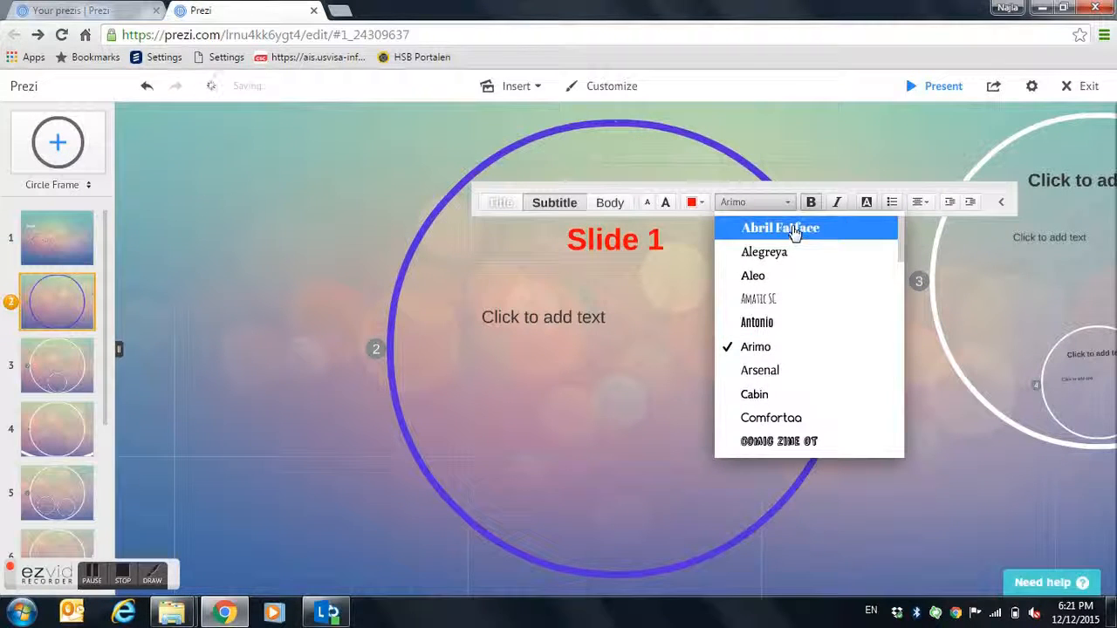
pyautogui.click(796, 229)
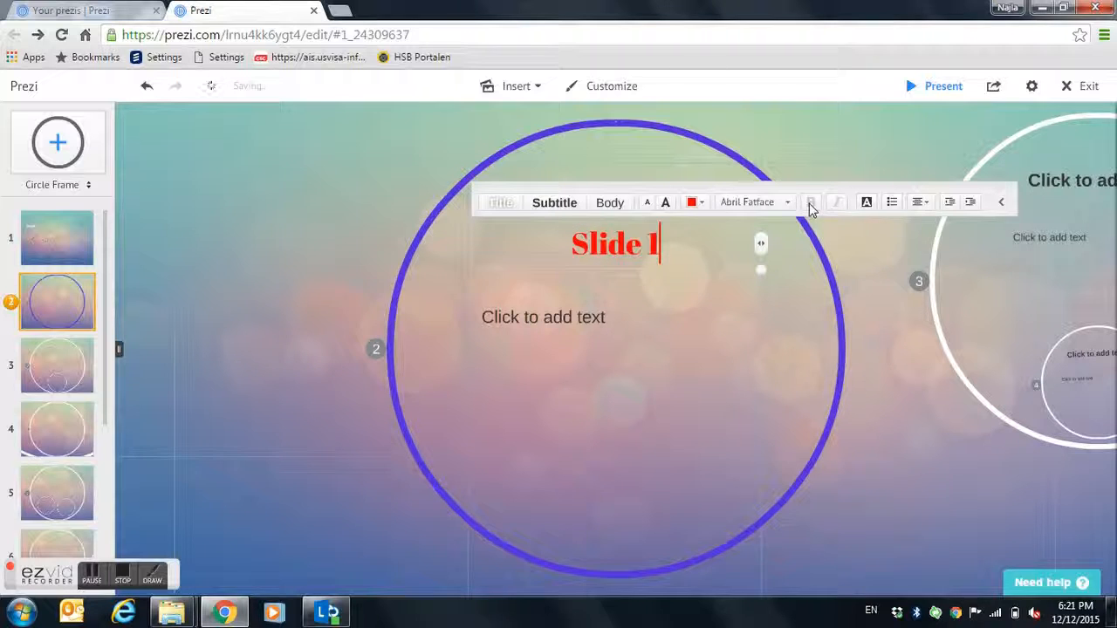
# Try right alignment on the "Slide 1" heading, and align it to the left of its text box.
pyautogui.moveTo(663, 244); pyautogui.dragTo(536, 232)
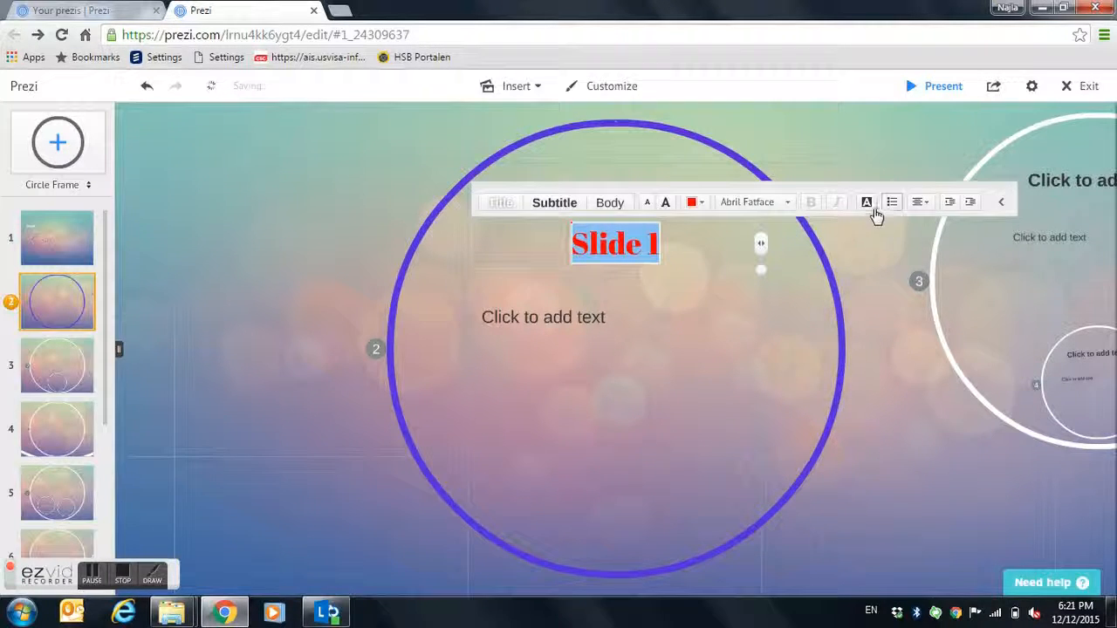
pyautogui.click(921, 202)
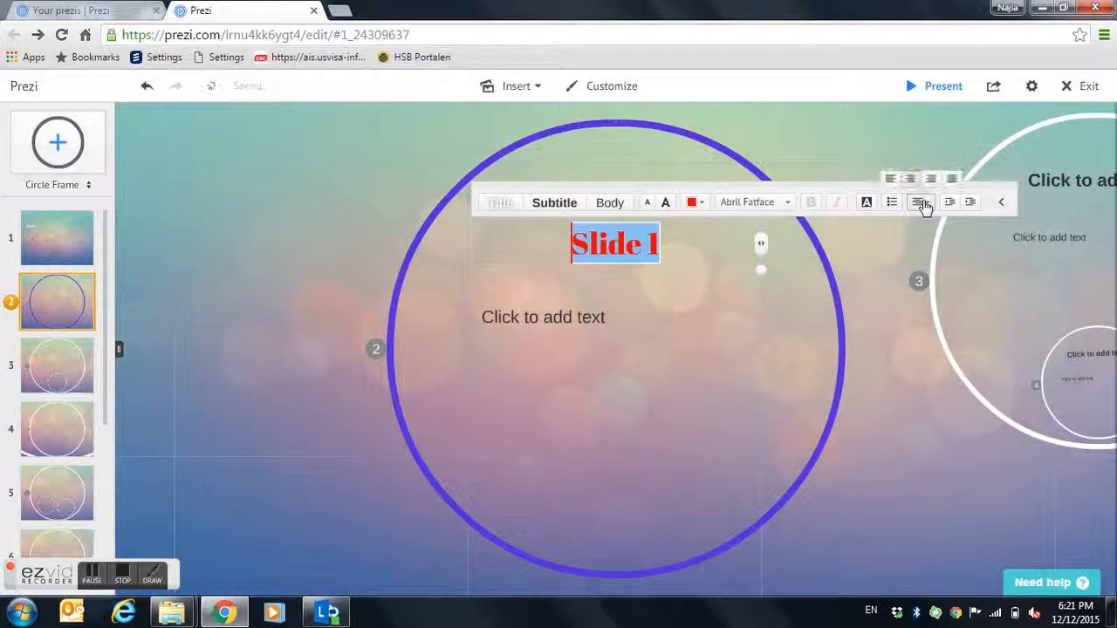
pyautogui.click(930, 180)
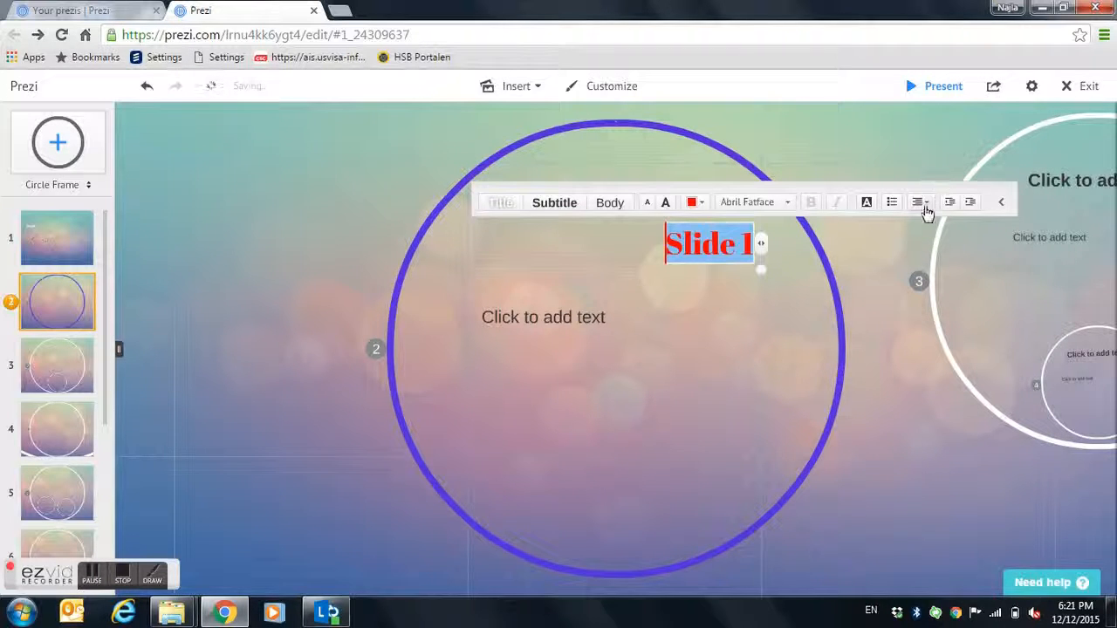
pyautogui.click(920, 206)
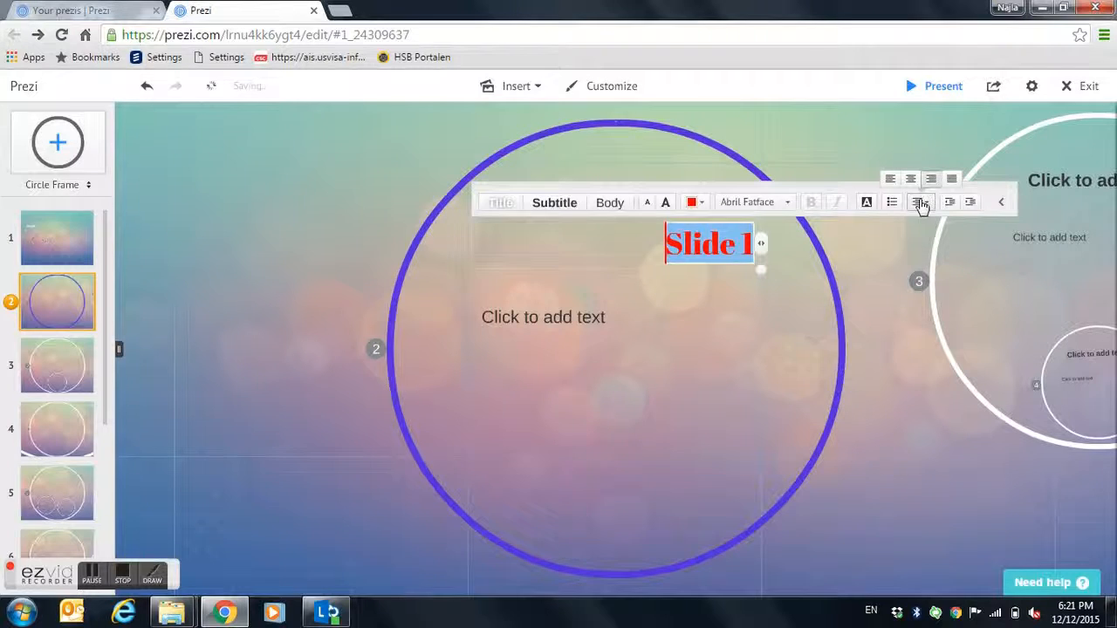
pyautogui.click(888, 179)
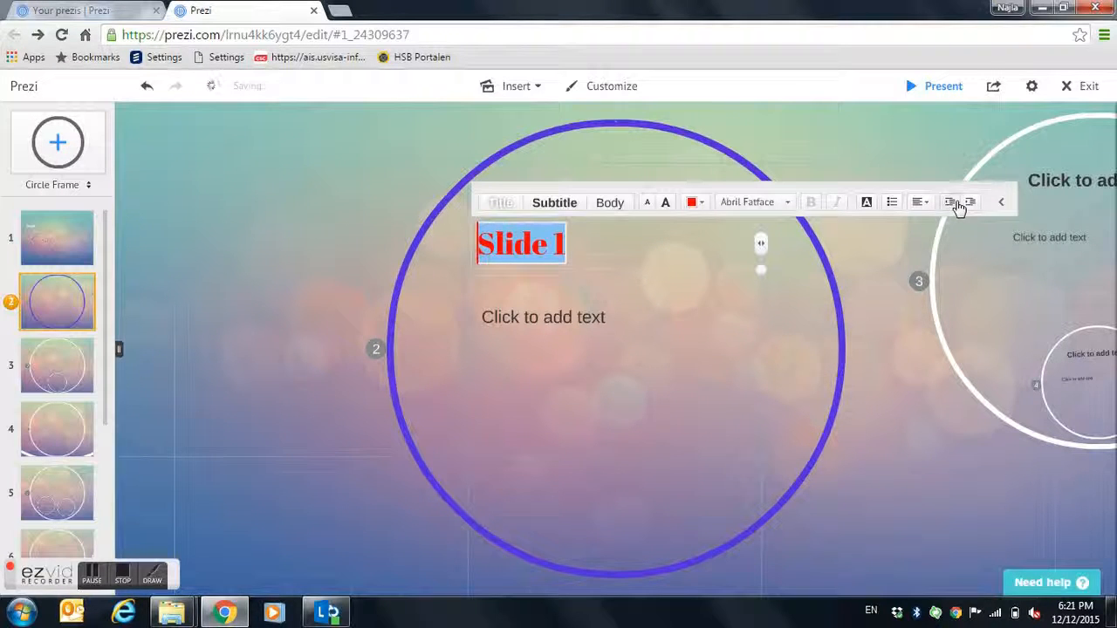
pyautogui.click(684, 358)
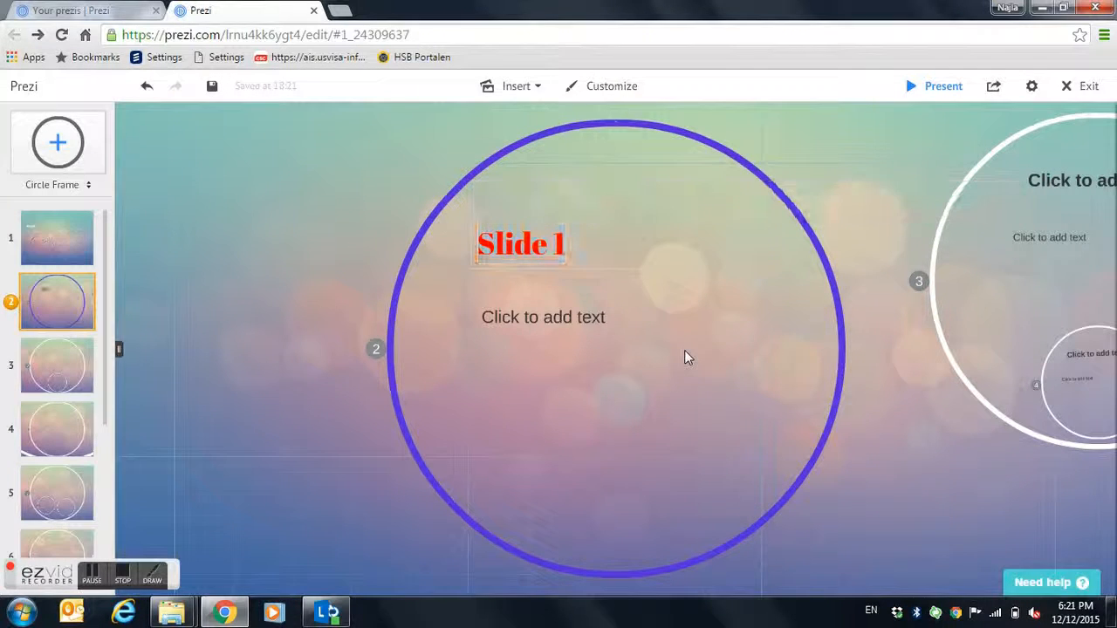
# Return to the opening view and examine the options for inserting an image from the web or from a file.
pyautogui.click(55, 255)
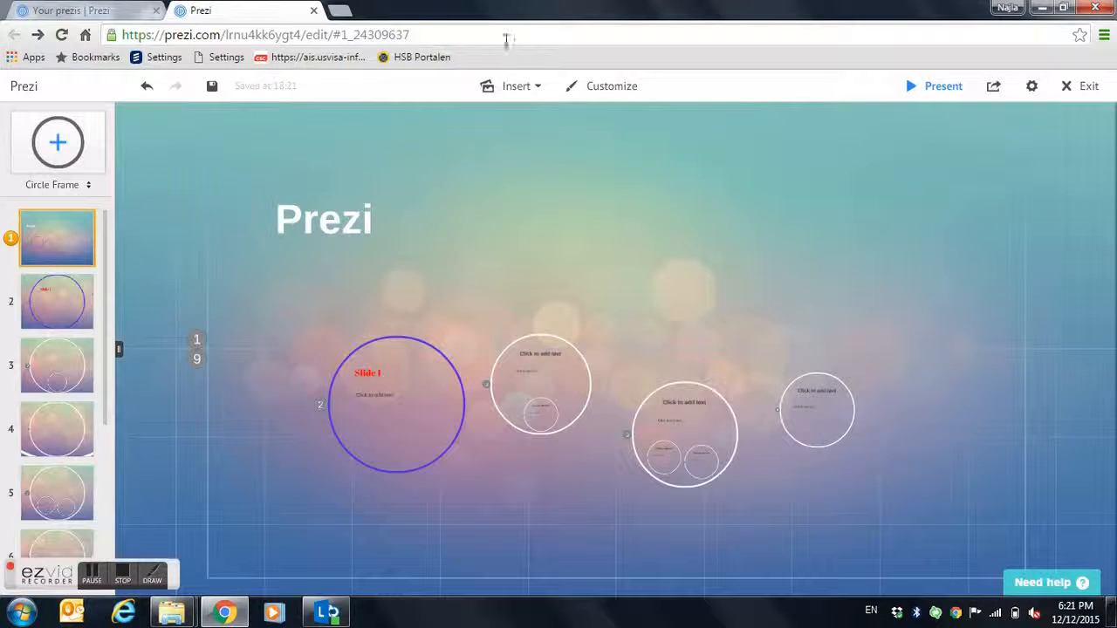
pyautogui.click(531, 89)
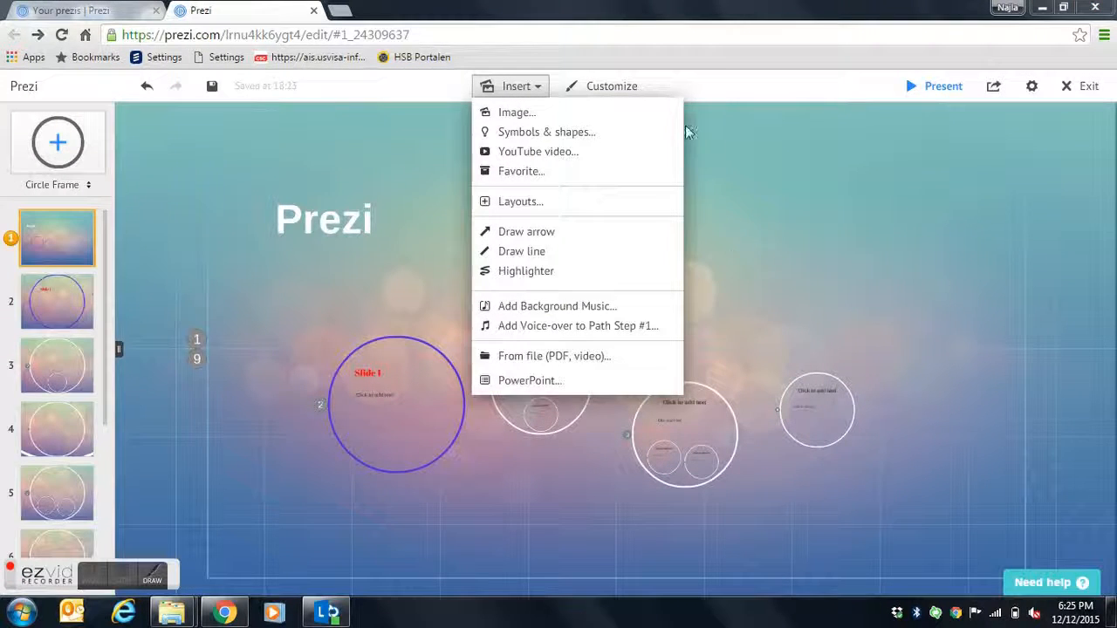
pyautogui.click(536, 114)
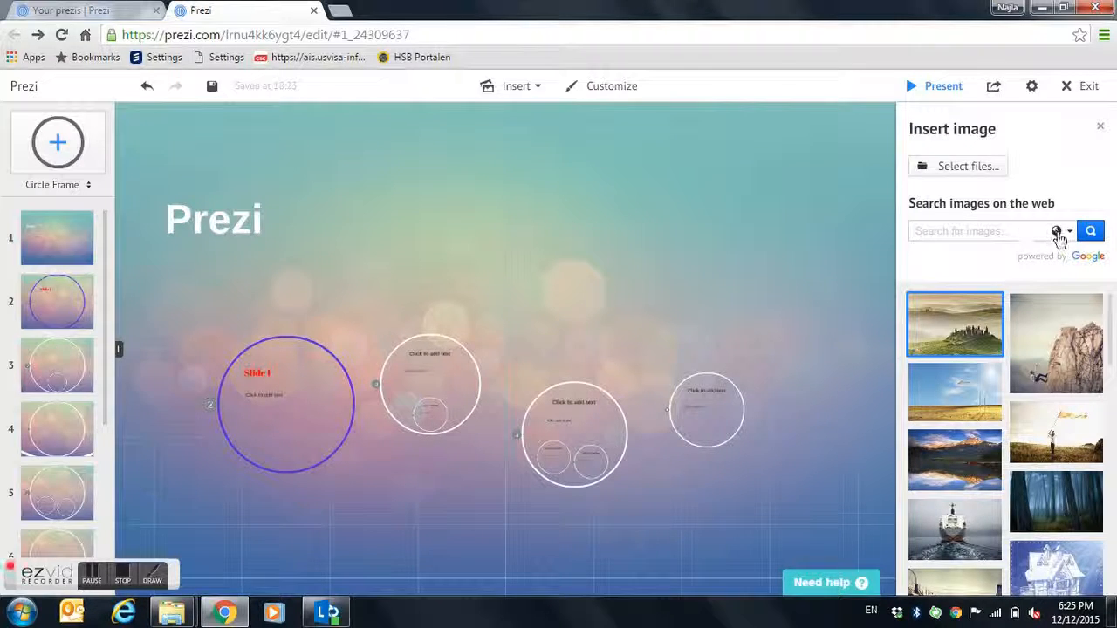
pyautogui.click(1059, 233)
pyautogui.click(1080, 189)
pyautogui.click(935, 170)
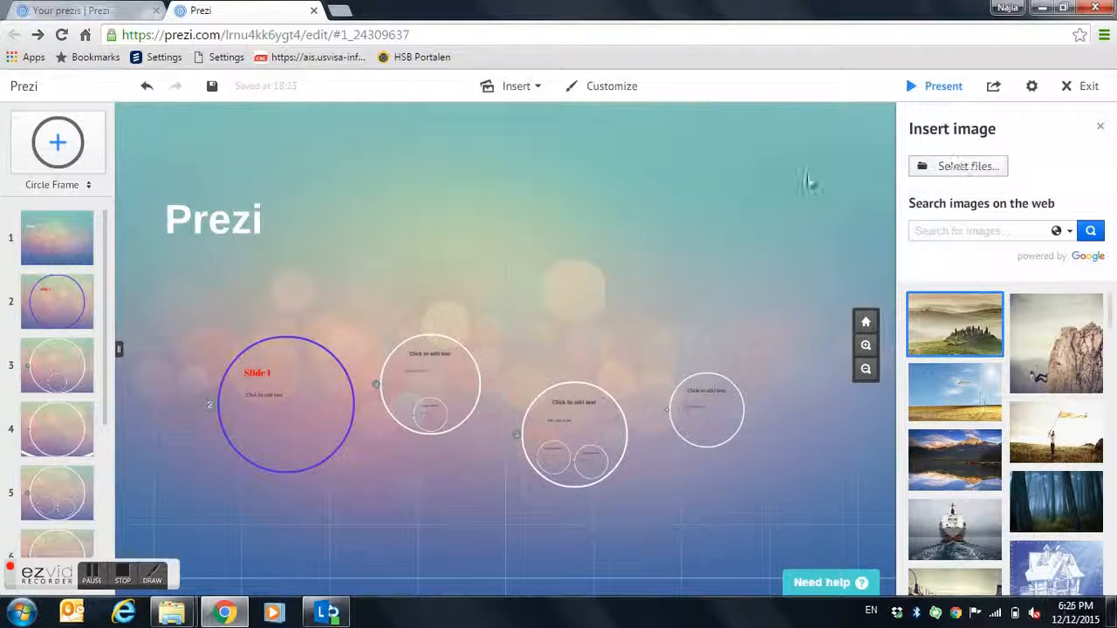
pyautogui.click(1101, 130)
# Examine the styles of symbols and shapes available for insertion, and close the list.
pyautogui.click(515, 88)
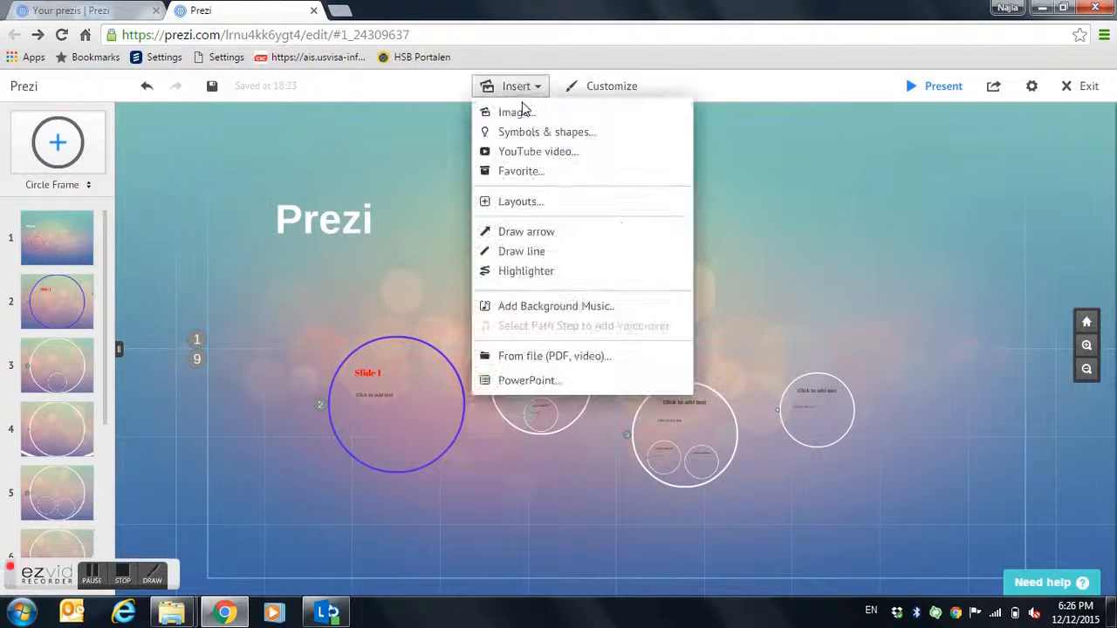
pyautogui.click(538, 135)
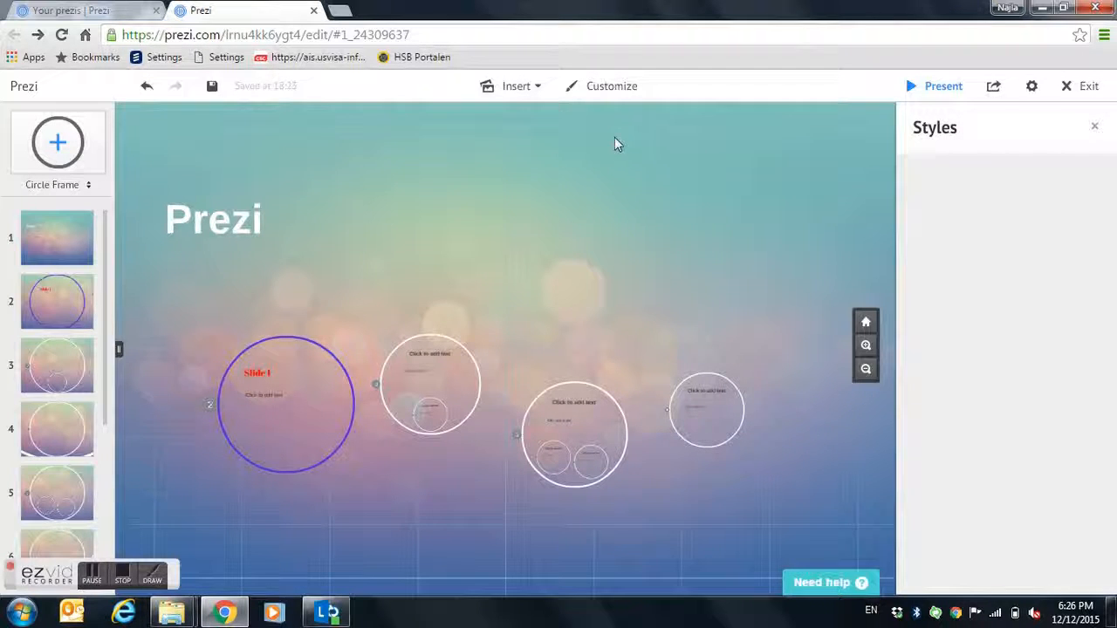
pyautogui.click(1099, 124)
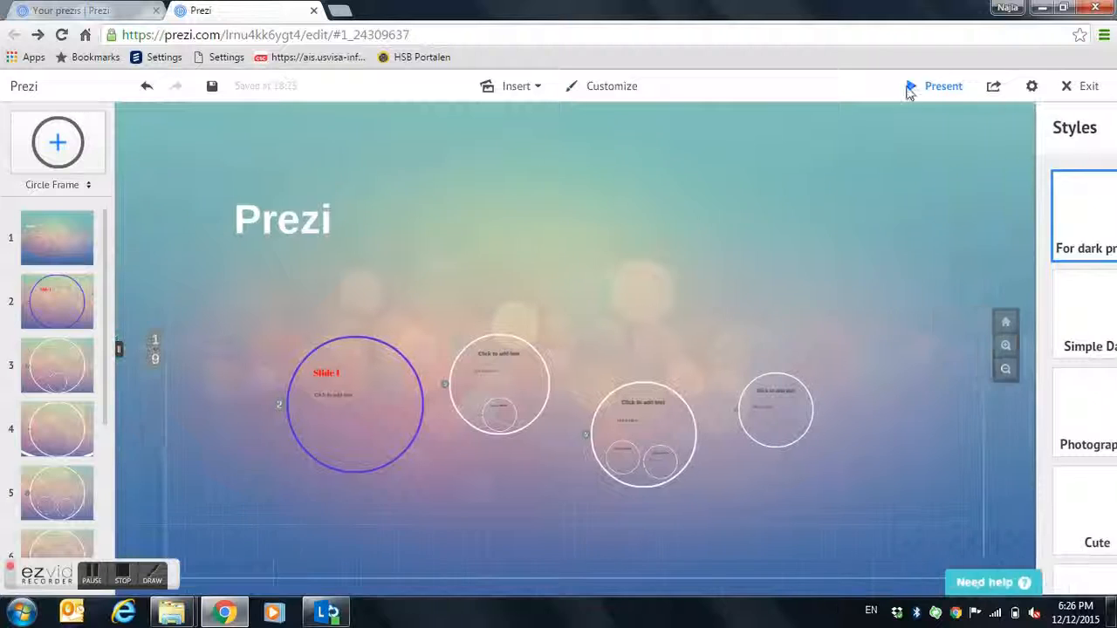
# Examine the options for inserting a YouTube video by link, and close the dialog without adding one.
pyautogui.click(513, 86)
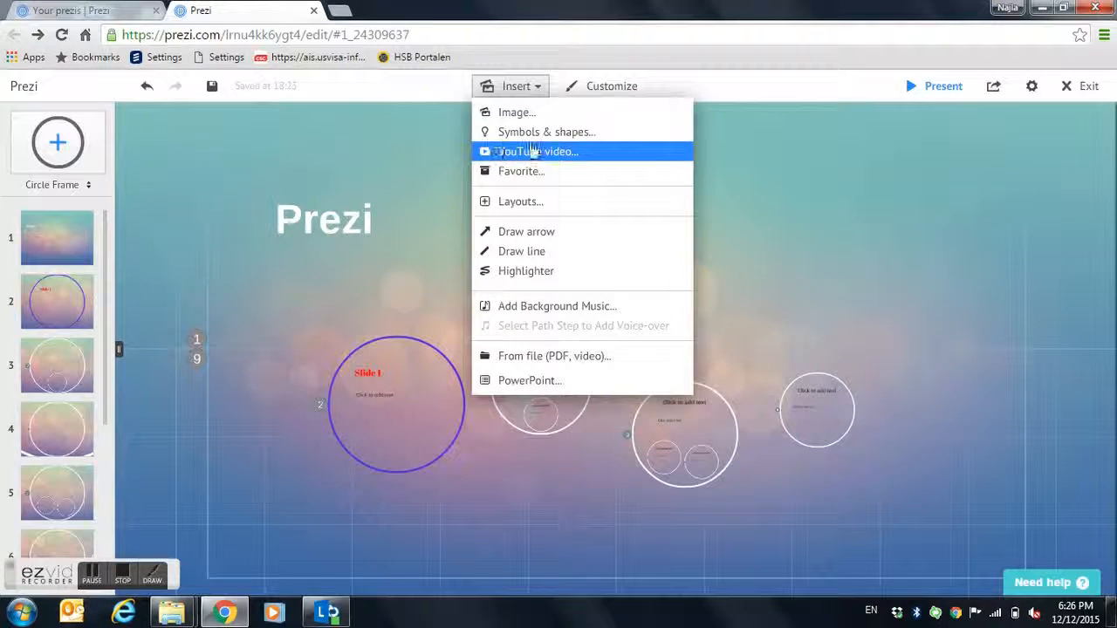
pyautogui.click(612, 86)
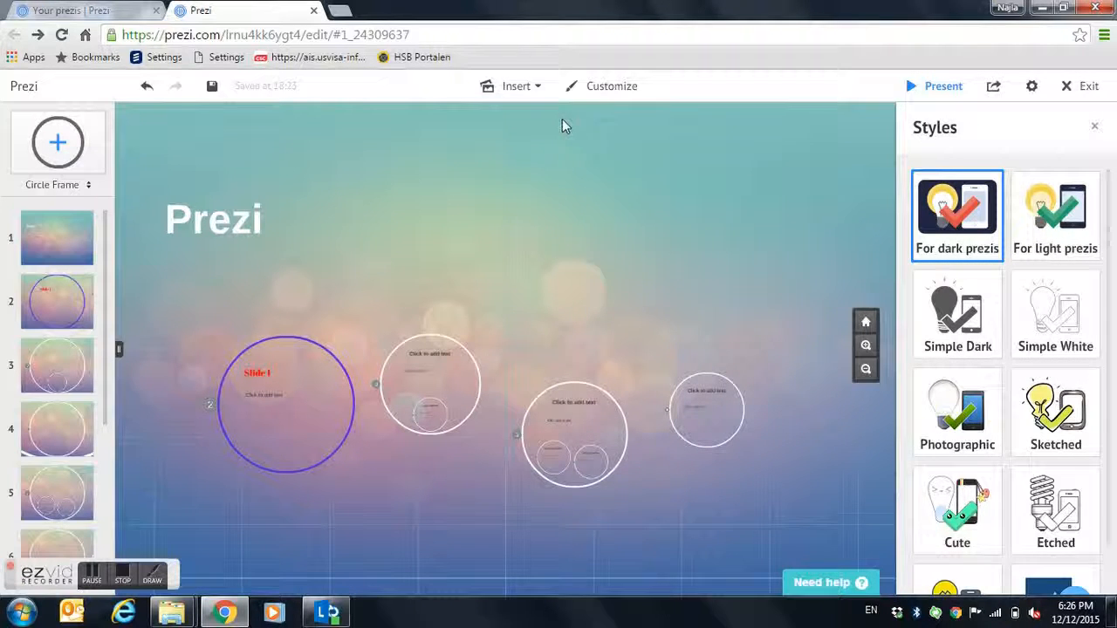
pyautogui.click(513, 87)
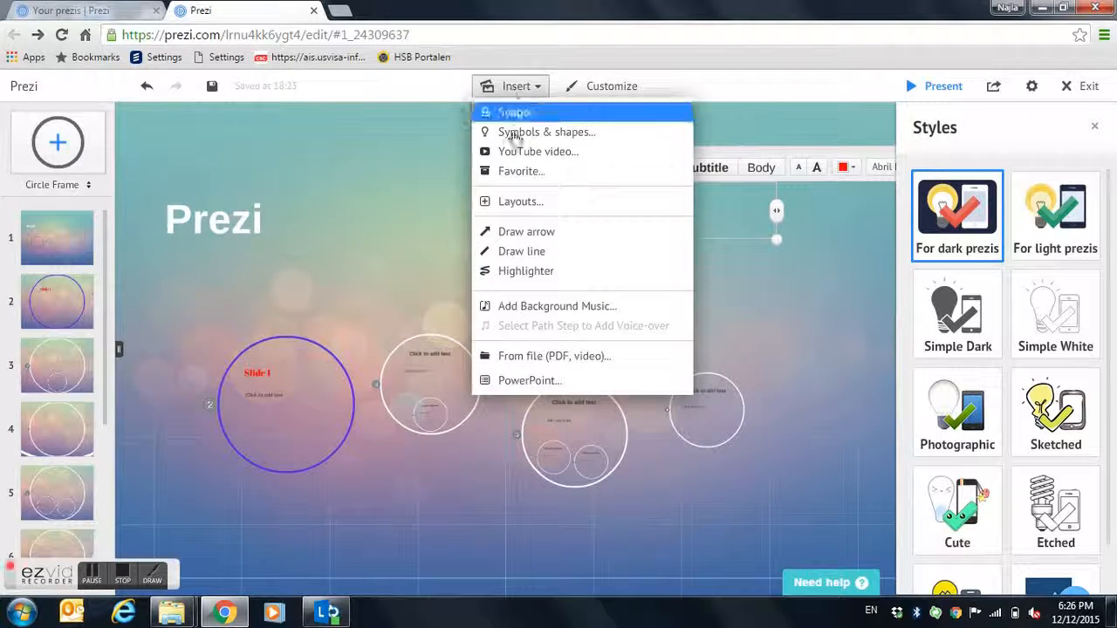
pyautogui.click(514, 158)
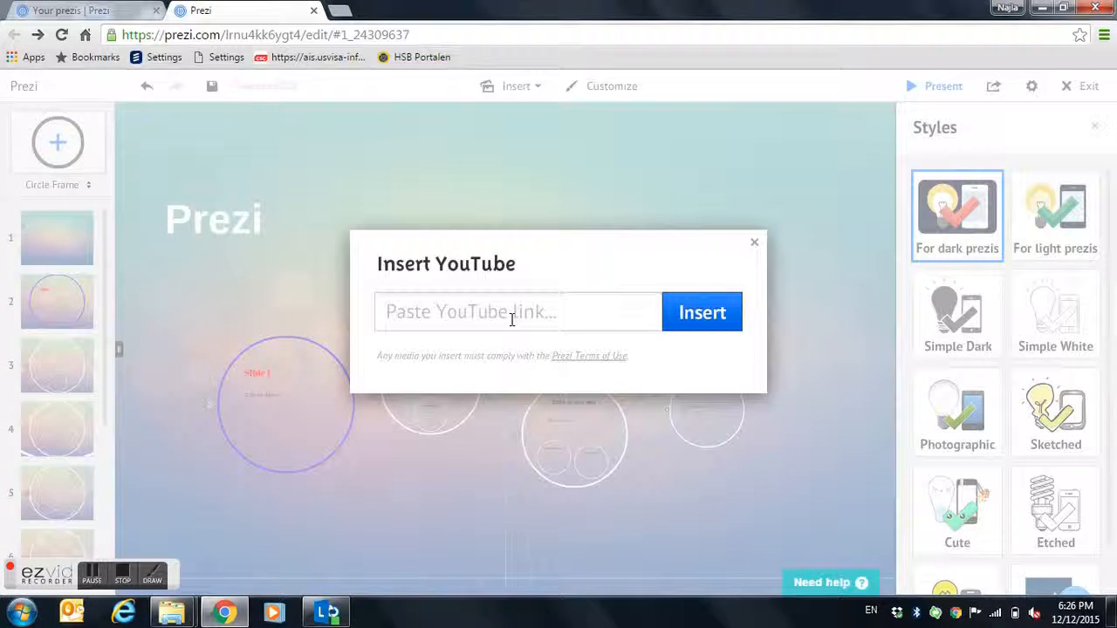
pyautogui.click(755, 245)
# Examine the single-frame and multi-frame layouts available for insertion, and close the list.
pyautogui.click(516, 86)
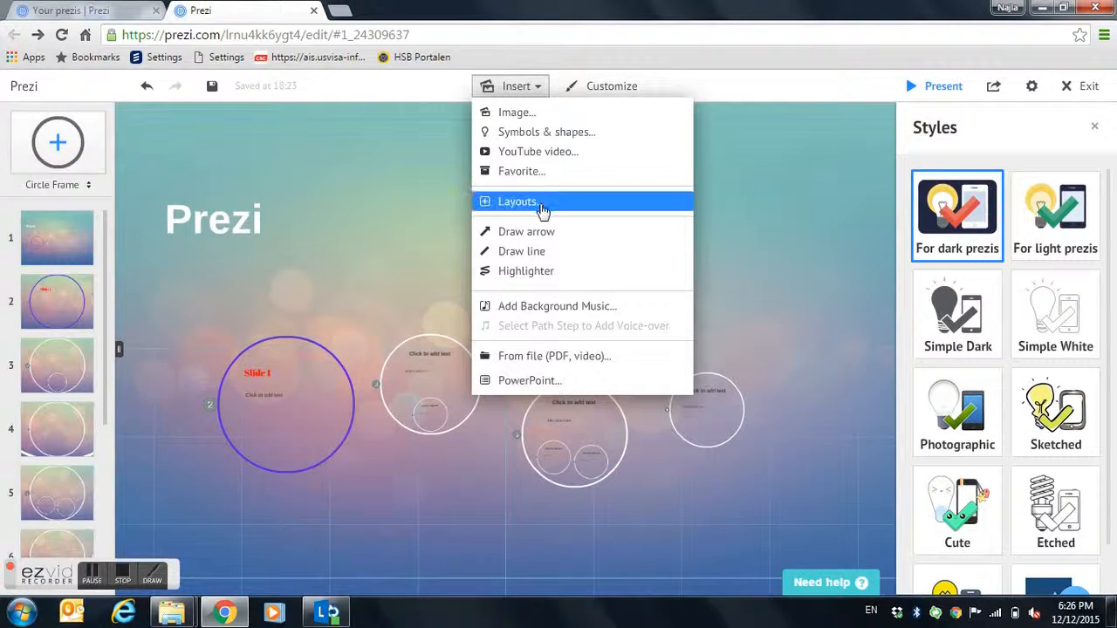
pyautogui.click(539, 203)
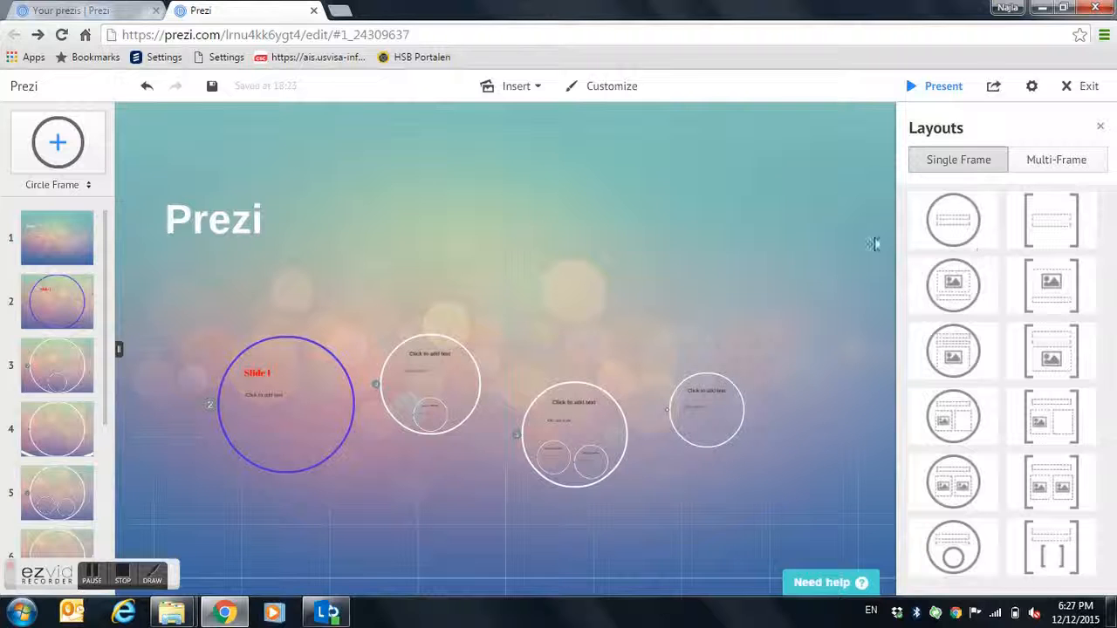
pyautogui.click(1065, 162)
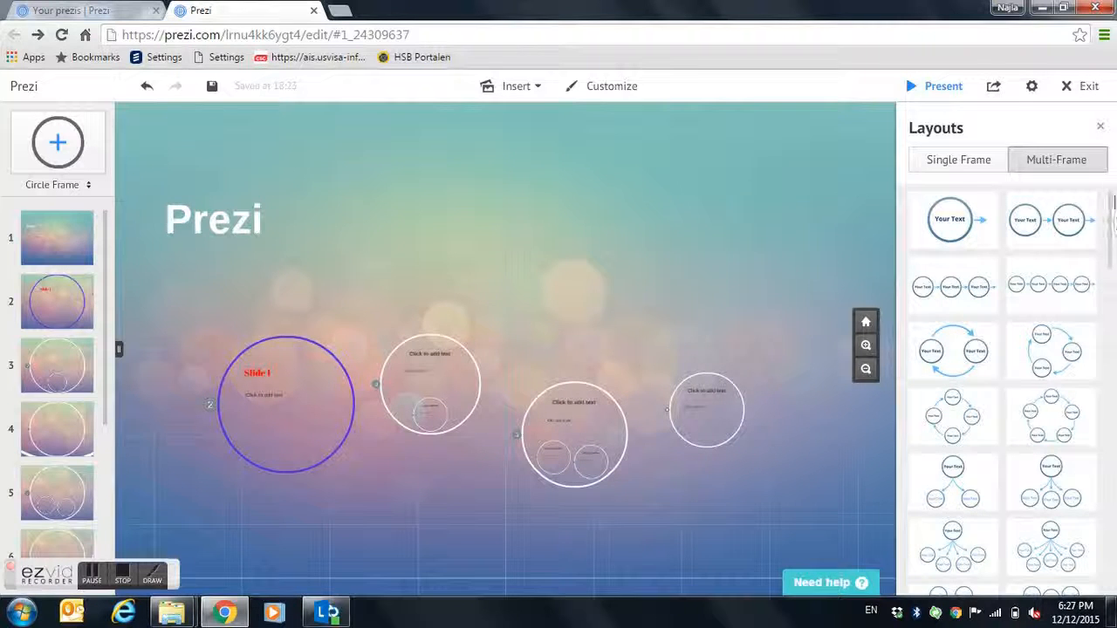
pyautogui.moveTo(1112, 202); pyautogui.dragTo(1113, 176)
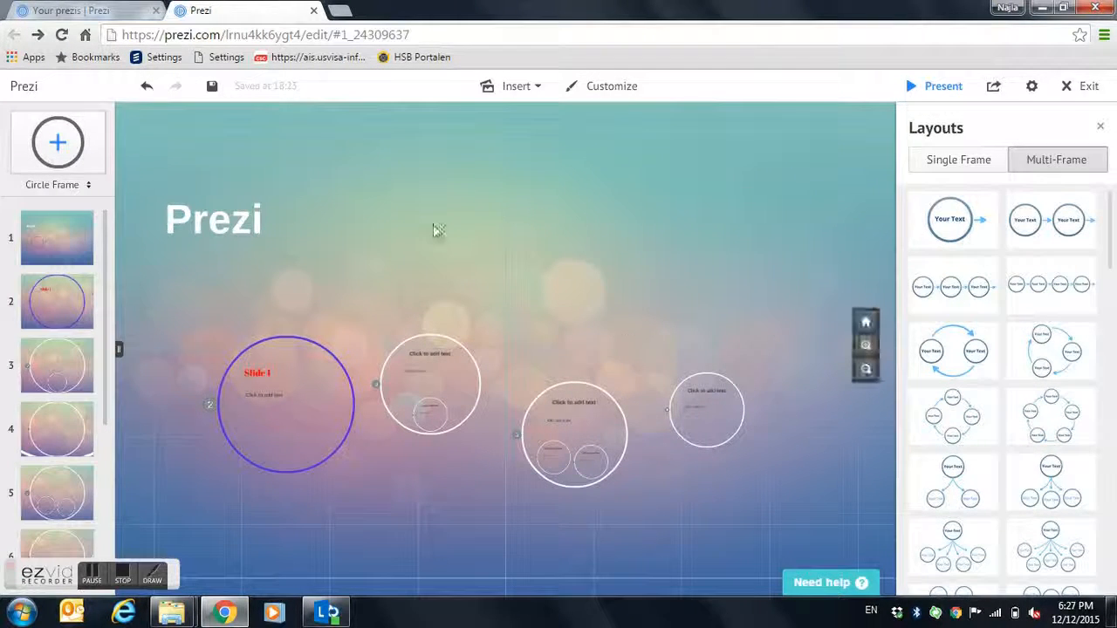
pyautogui.click(1104, 127)
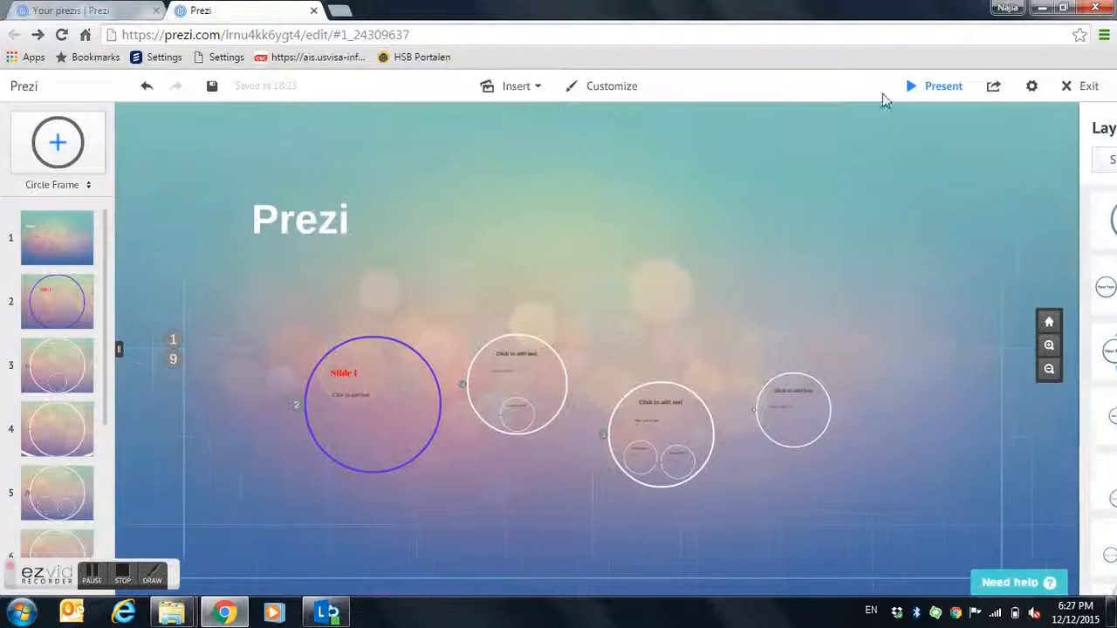
# Draw an arrow from beside the "Prezi" title down to the circle frame just right of the Slide 1 frame.
pyautogui.click(511, 87)
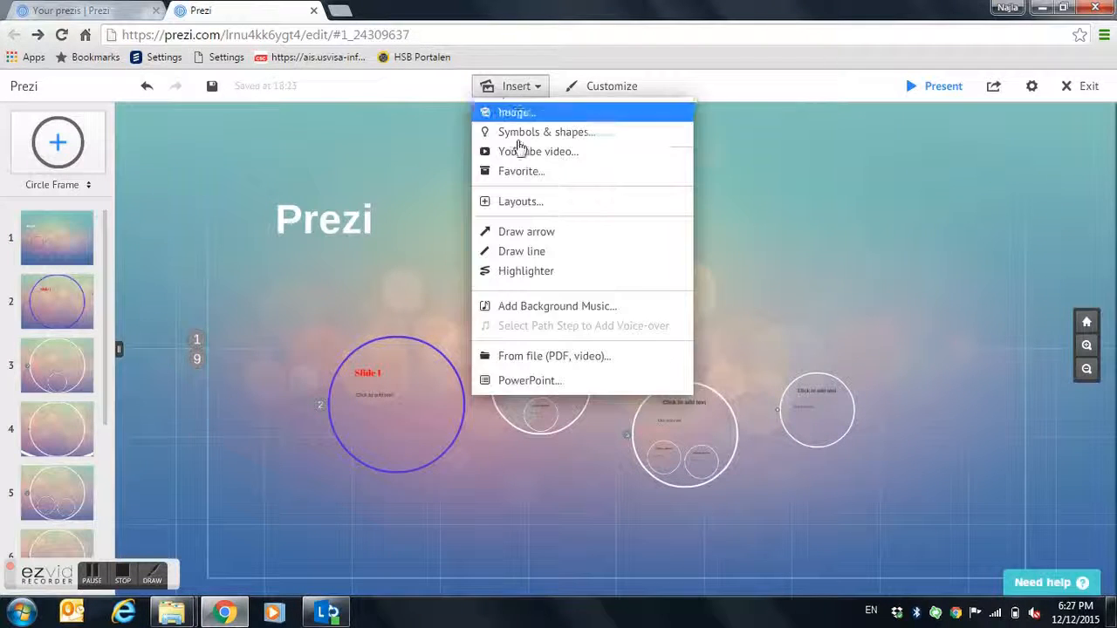
pyautogui.click(522, 234)
pyautogui.moveTo(467, 225)
pyautogui.mouseDown()
pyautogui.moveTo(643, 200)
pyautogui.moveTo(630, 254)
pyautogui.moveTo(543, 299)
pyautogui.mouseUp()
pyautogui.moveTo(488, 328)
pyautogui.mouseDown()
pyautogui.moveTo(515, 277)
pyautogui.moveTo(489, 242)
pyautogui.moveTo(528, 316)
pyautogui.moveTo(503, 325)
pyautogui.moveTo(516, 333)
pyautogui.moveTo(520, 310)
pyautogui.moveTo(512, 325)
pyautogui.mouseUp()
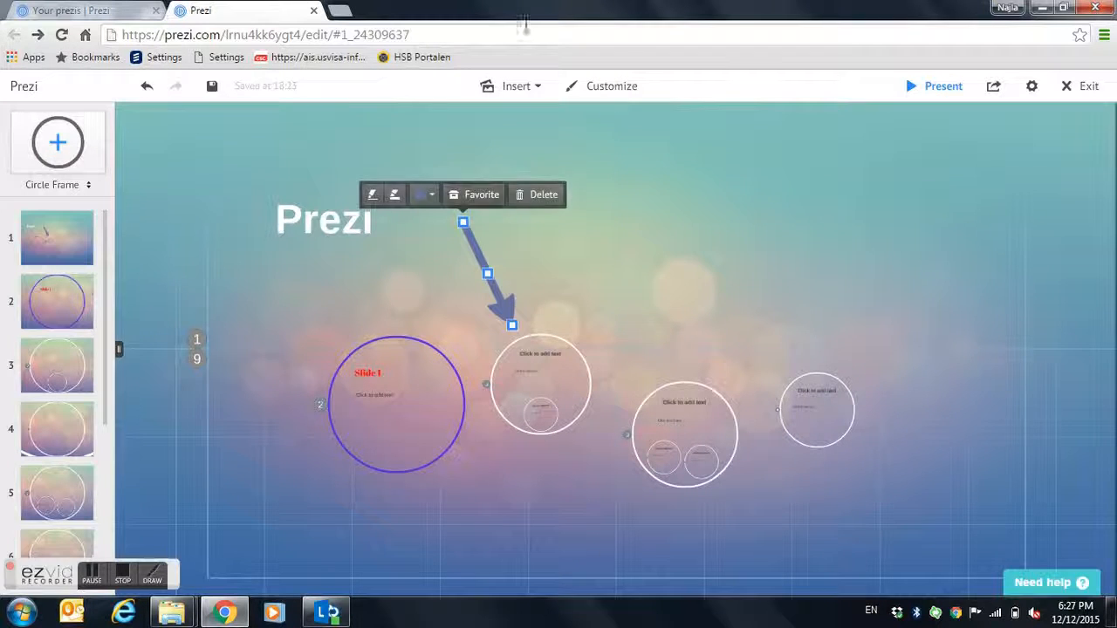
# Draw a nearly horizontal straight line on the canvas to the right of the arrow, level with the "Prezi" title.
pyautogui.click(533, 86)
pyautogui.click(518, 251)
pyautogui.moveTo(582, 242); pyautogui.dragTo(743, 233)
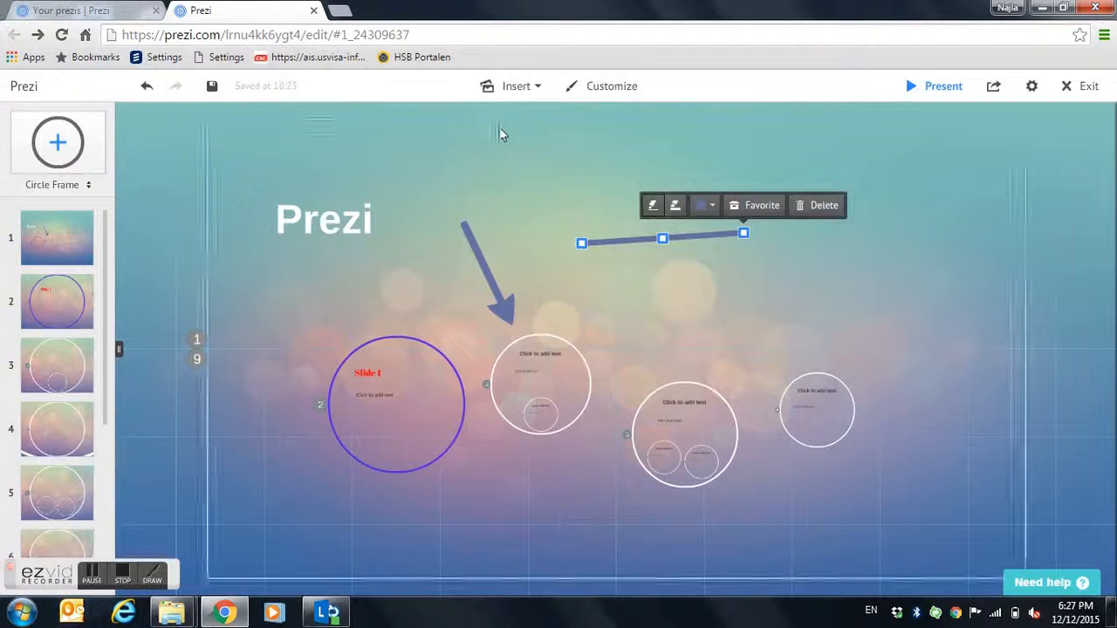
# Draw a freehand looping scribble with the Highlighter between the arrow and the line.
pyautogui.click(517, 87)
pyautogui.click(533, 272)
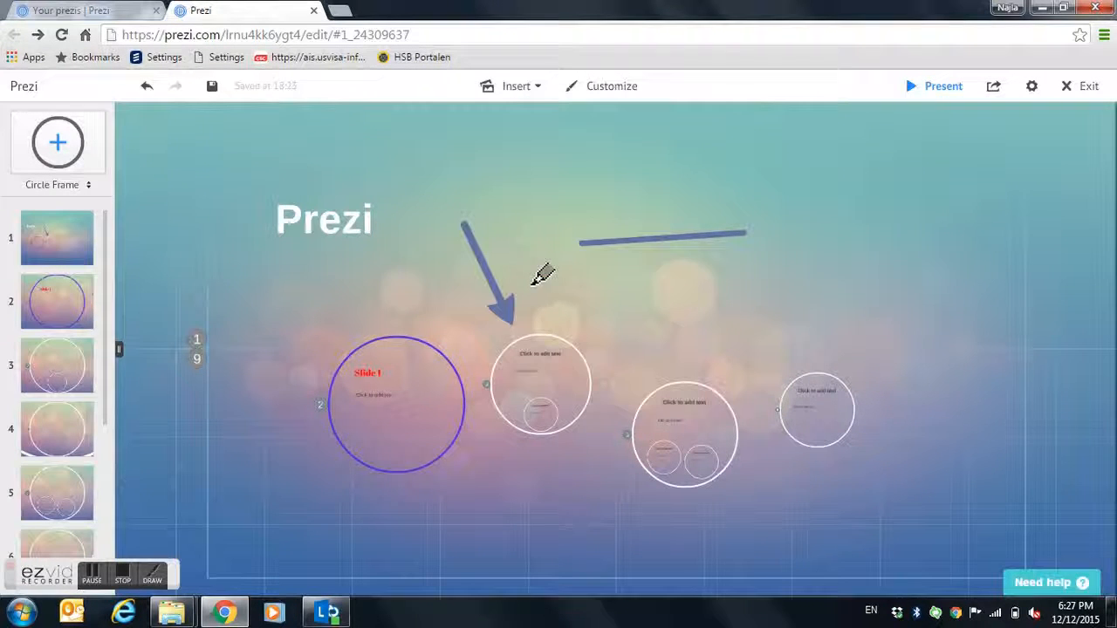
pyautogui.moveTo(495, 264)
pyautogui.mouseDown()
pyautogui.moveTo(613, 242)
pyautogui.moveTo(553, 219)
pyautogui.moveTo(671, 296)
pyautogui.mouseUp()
pyautogui.moveTo(638, 332)
pyautogui.mouseDown()
pyautogui.moveTo(631, 266)
pyautogui.moveTo(598, 281)
pyautogui.moveTo(600, 272)
pyautogui.mouseUp()
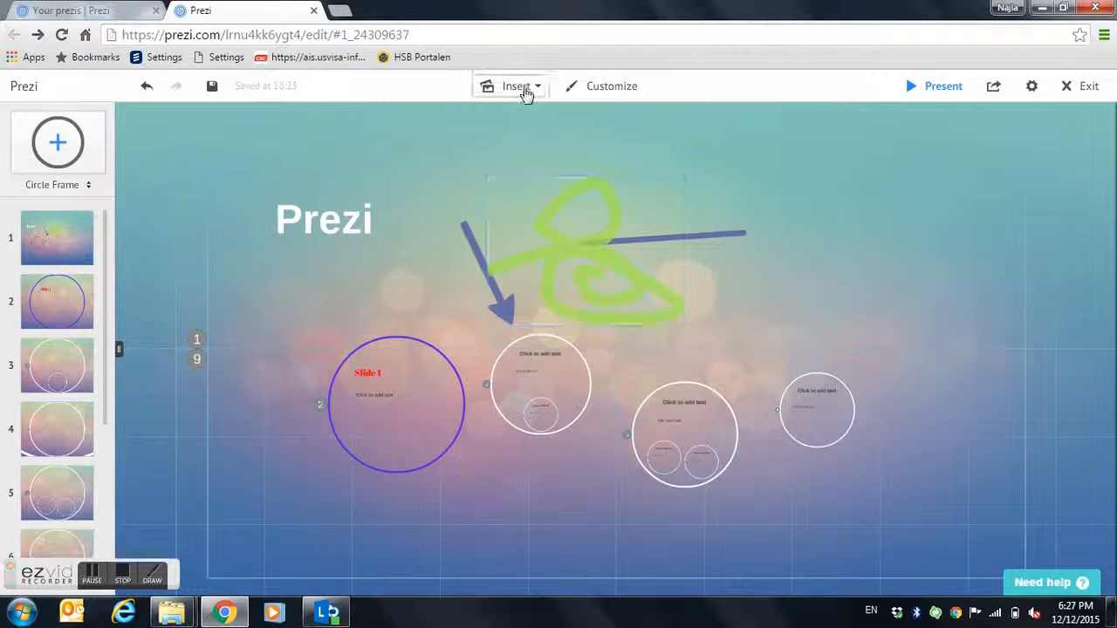
# Examine the background music file selection and the remaining insert options for PDF, video and PowerPoint files without adding any.
pyautogui.click(525, 90)
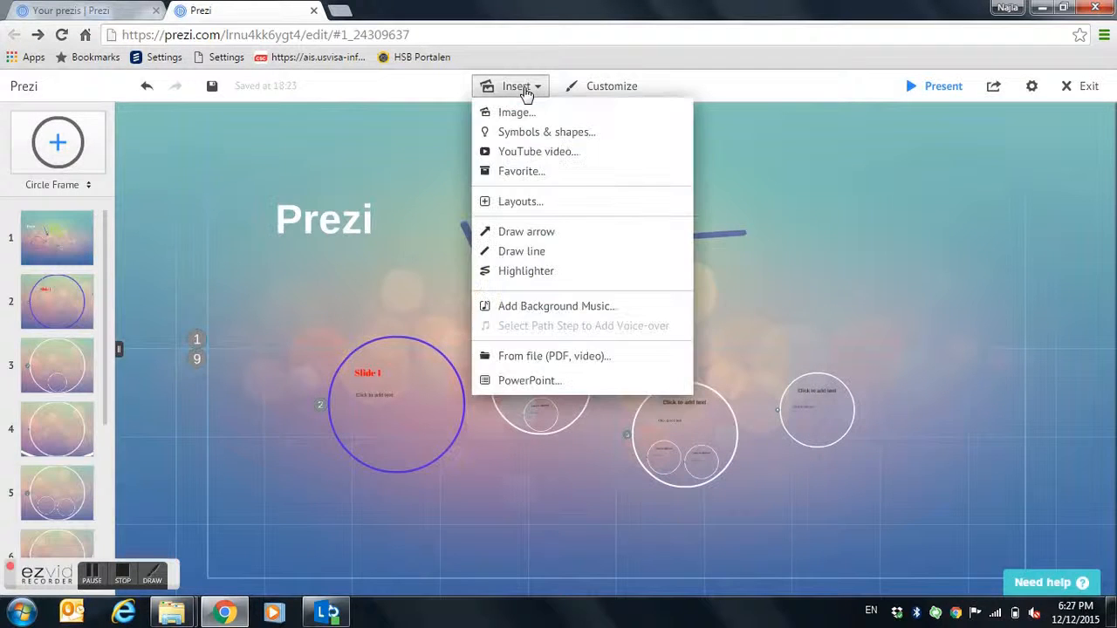
pyautogui.click(524, 307)
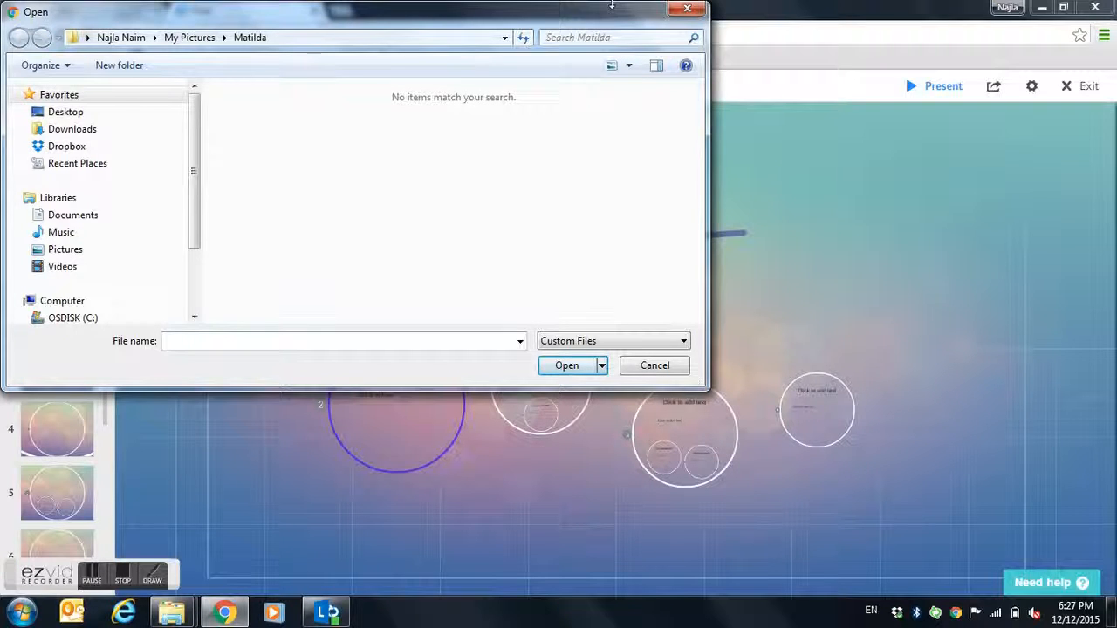
pyautogui.click(681, 12)
pyautogui.click(513, 87)
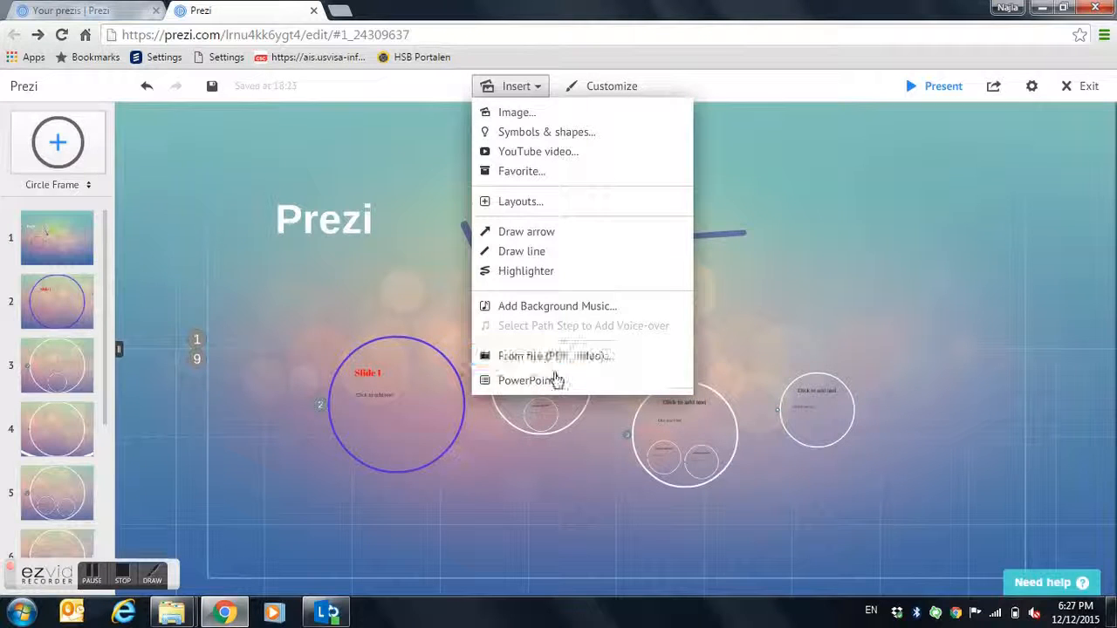
pyautogui.click(458, 466)
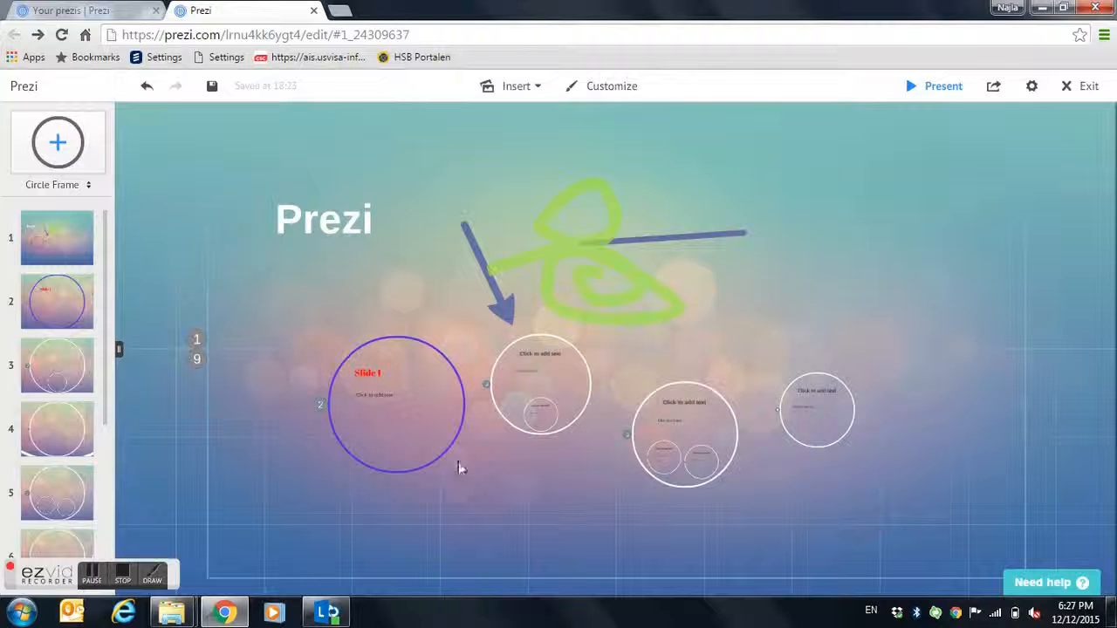
# Examine the background and theme options for customizing the presentation, leaving the title text box deselected.
pyautogui.click(621, 90)
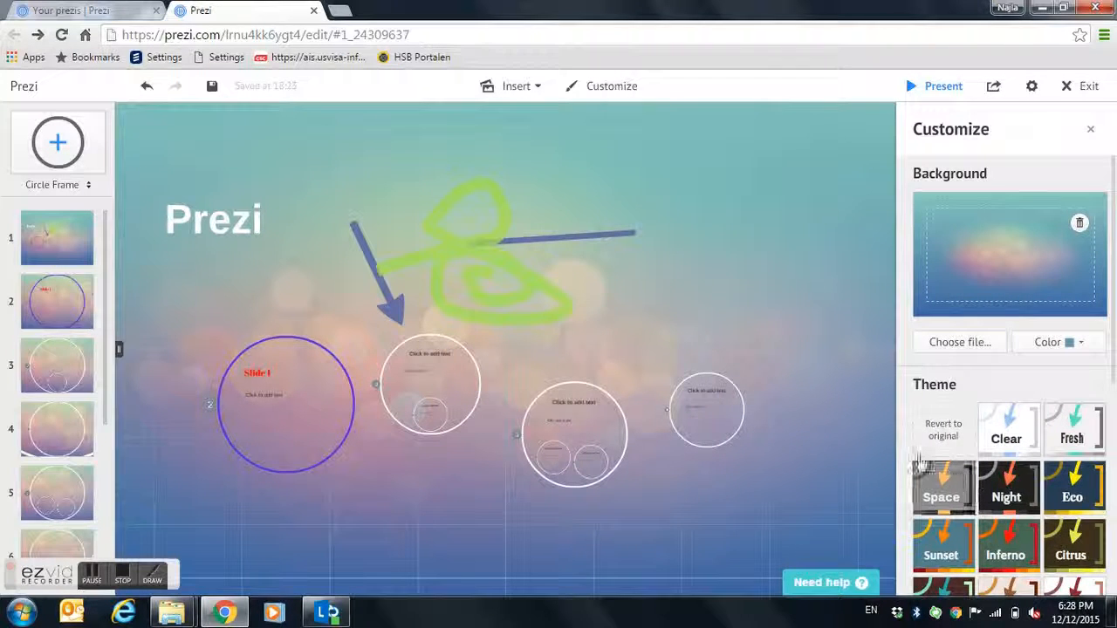
pyautogui.click(753, 235)
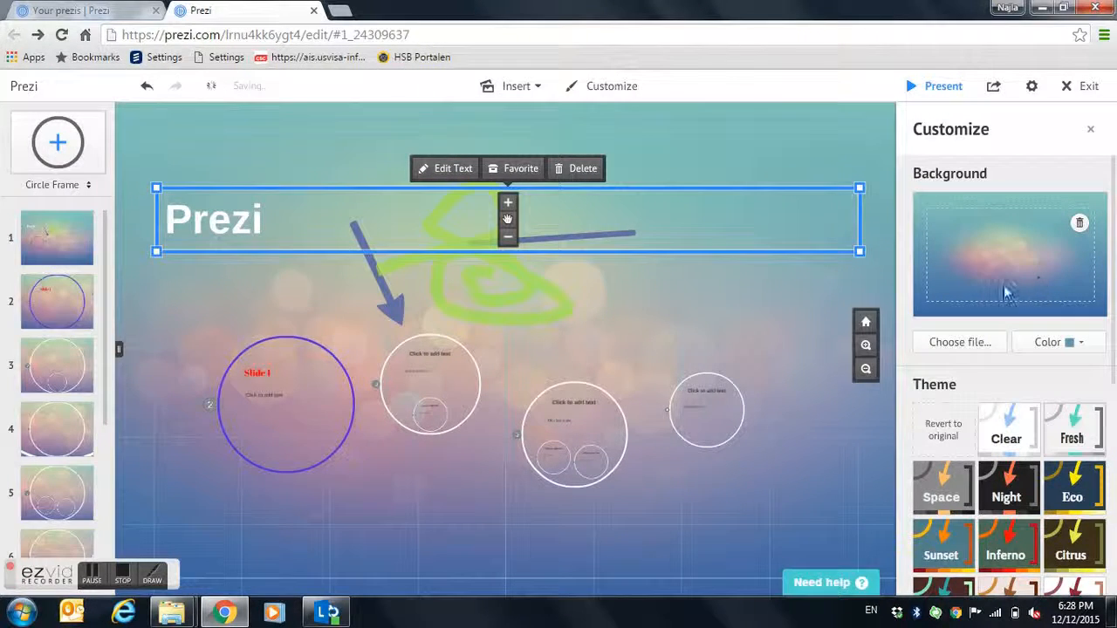
pyautogui.click(568, 122)
pyautogui.click(518, 87)
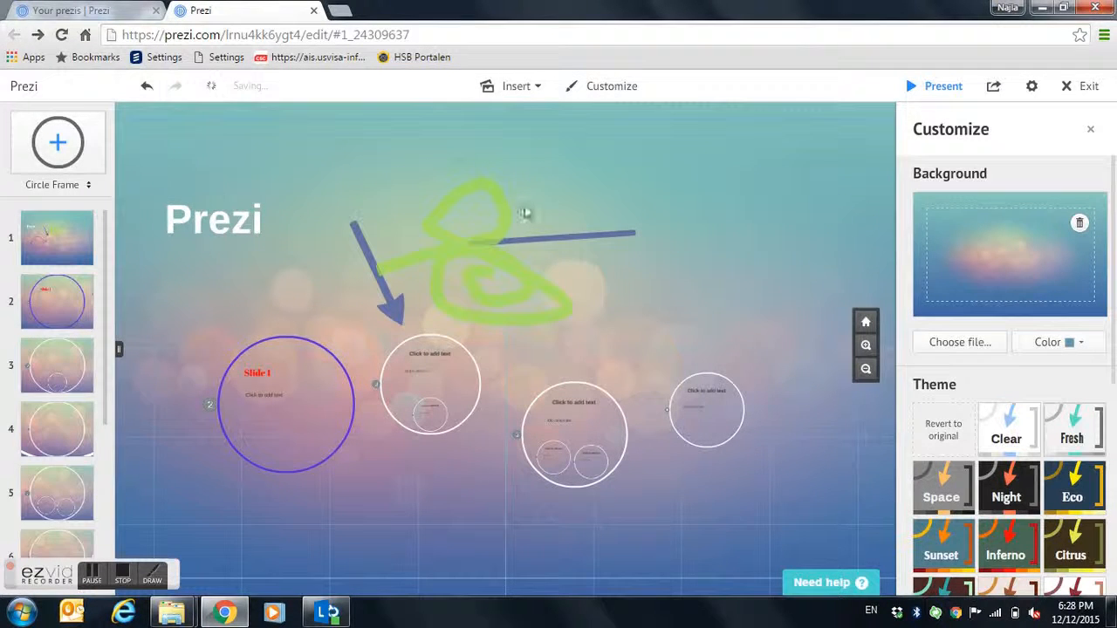
# Zoom to the Slide 1 frame and examine the text formatting options of its heading, leaving the text unchanged.
pyautogui.click(265, 348)
pyautogui.click(183, 308)
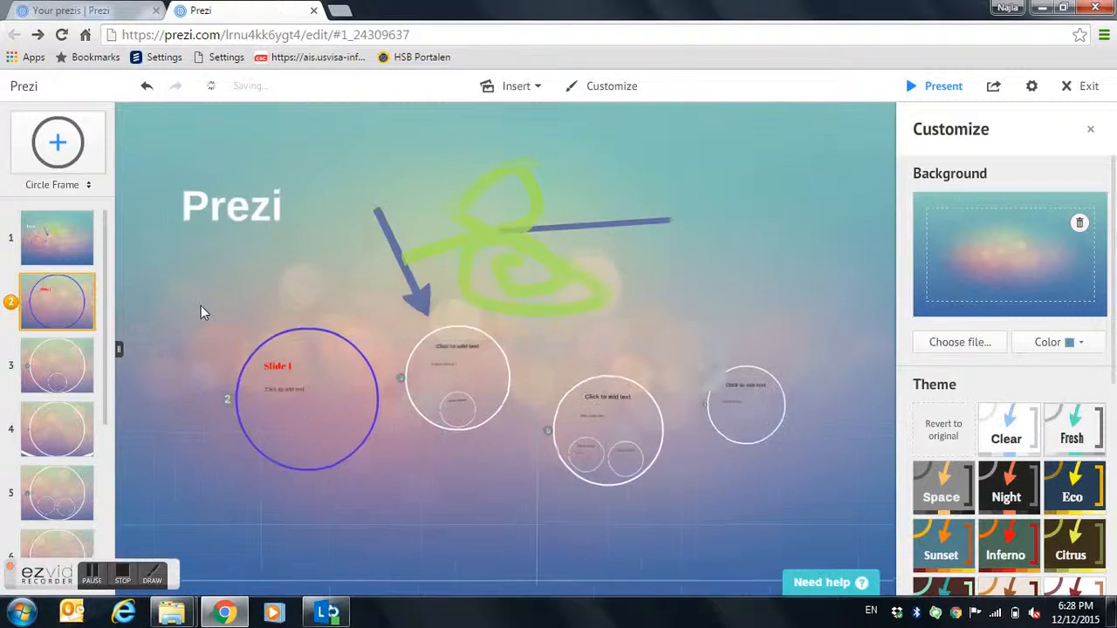
pyautogui.click(434, 241)
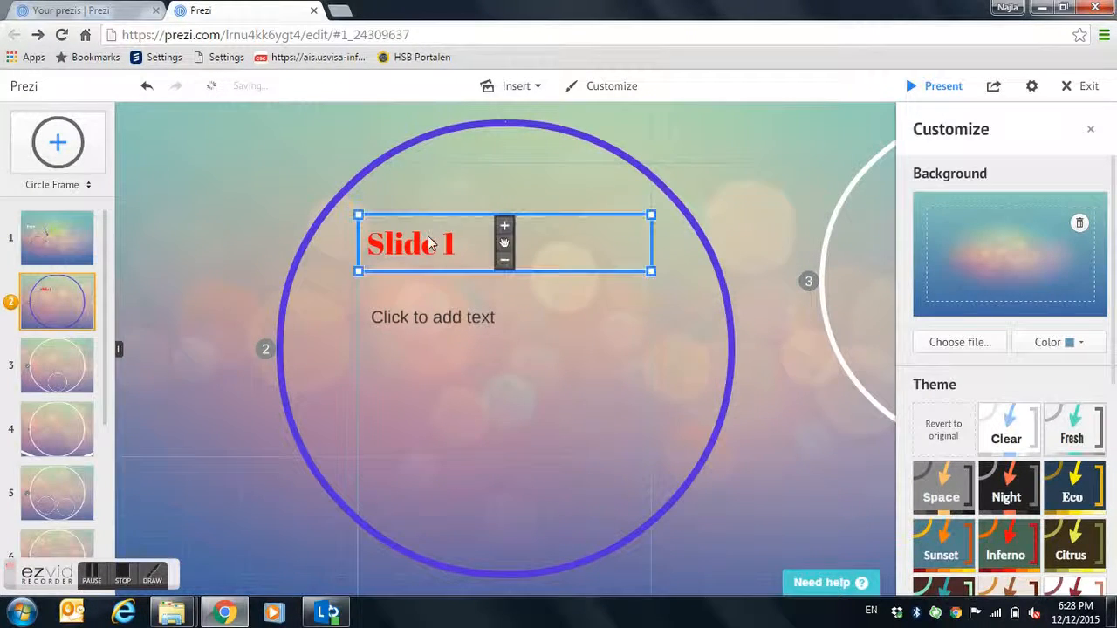
pyautogui.click(462, 194)
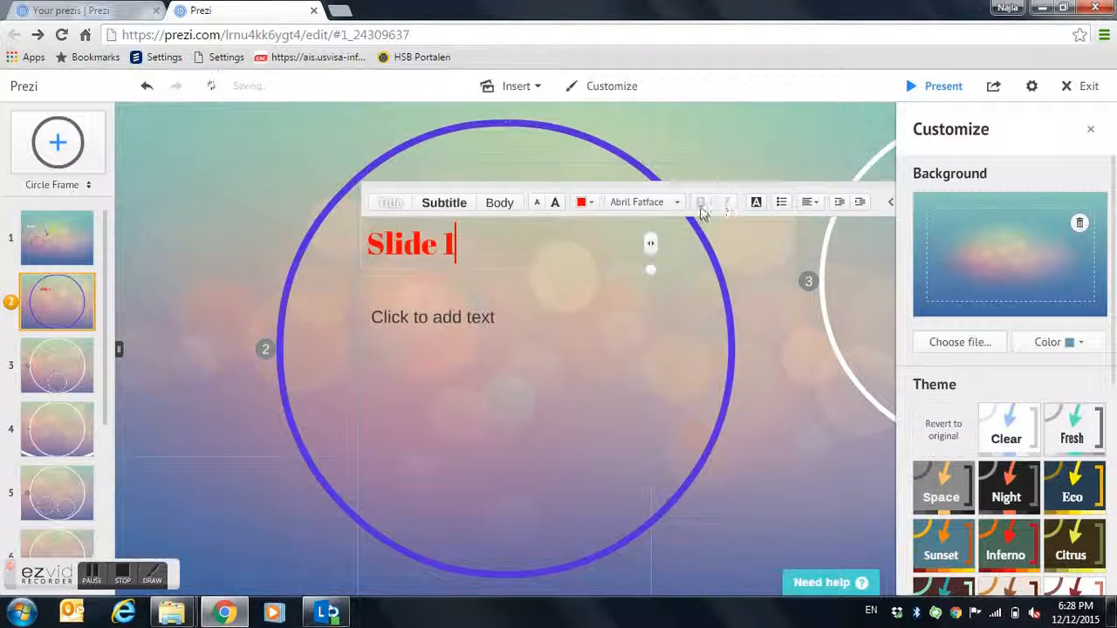
pyautogui.click(527, 398)
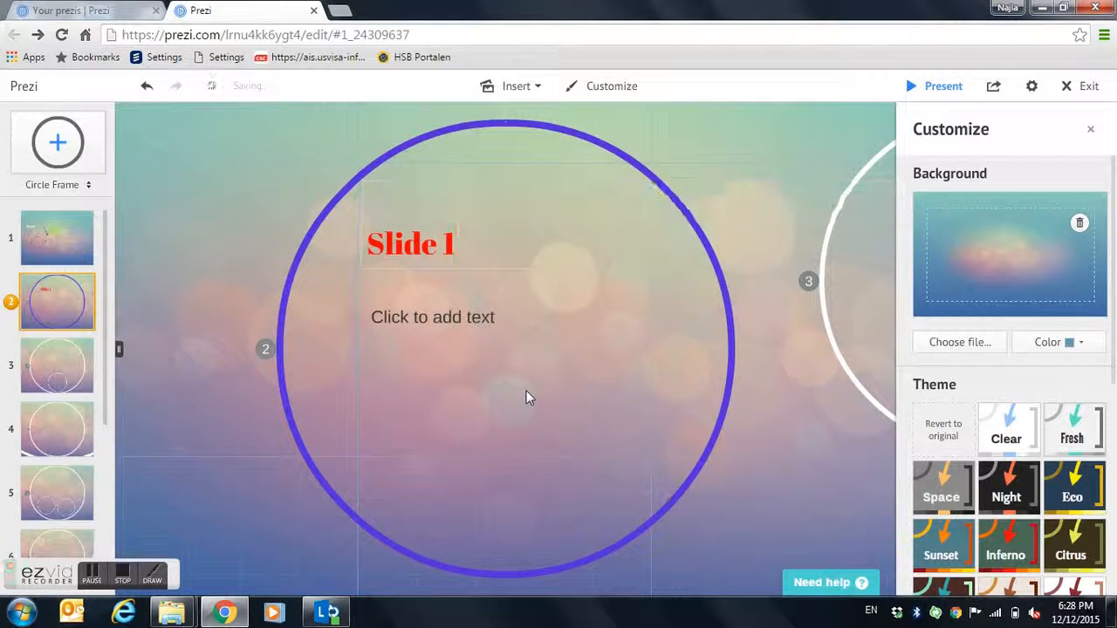
# Return to the opening view, undo the highlighter scribble and save the presentation.
pyautogui.click(42, 237)
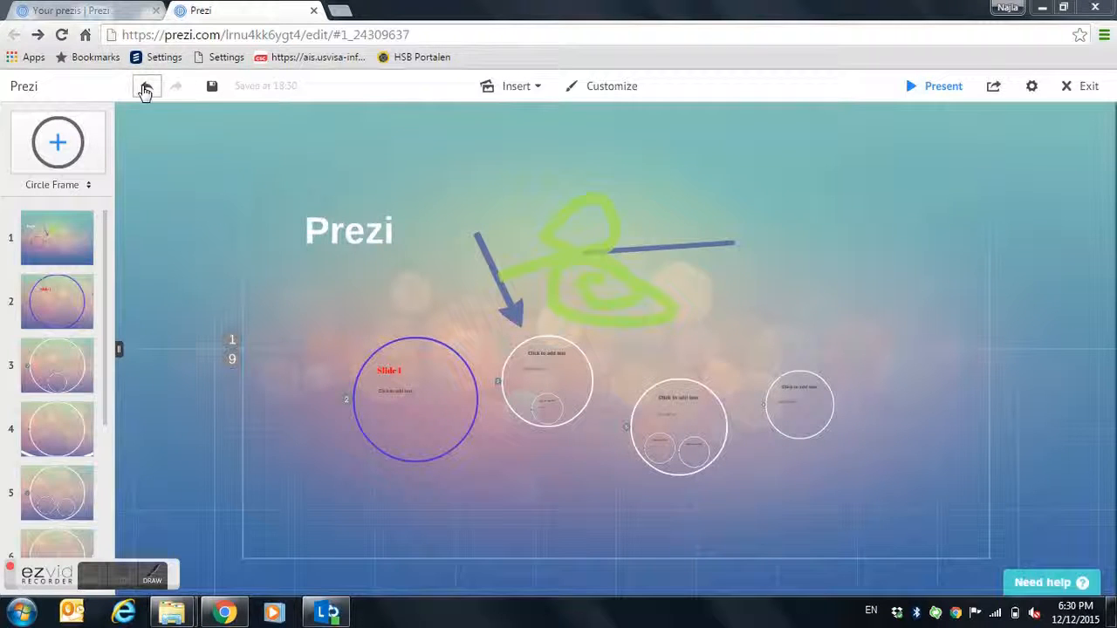
pyautogui.click(146, 90)
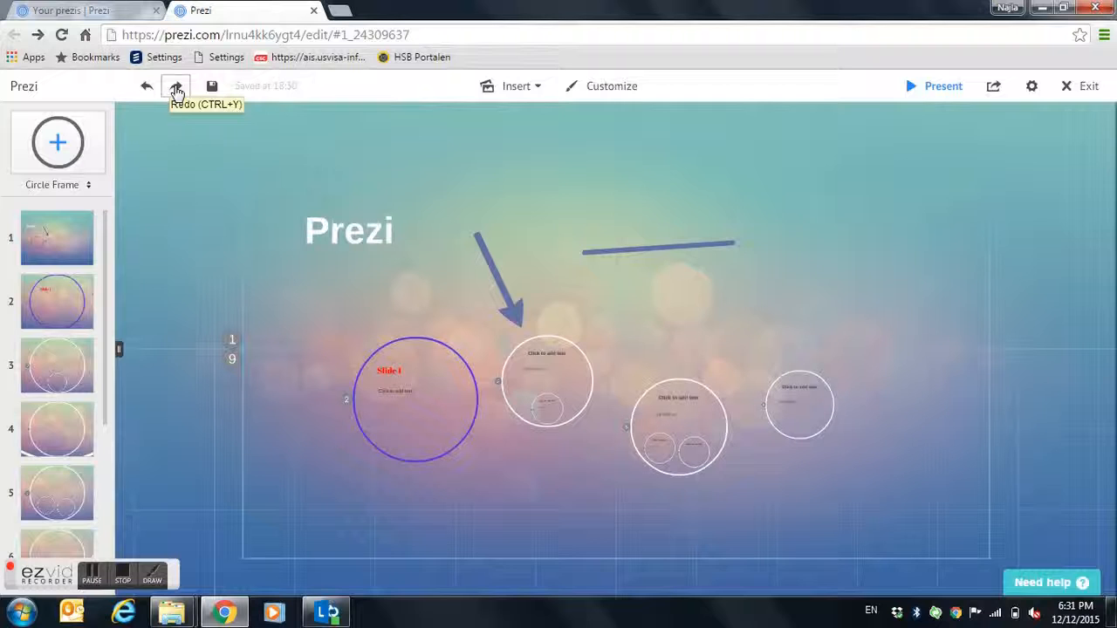
pyautogui.click(208, 90)
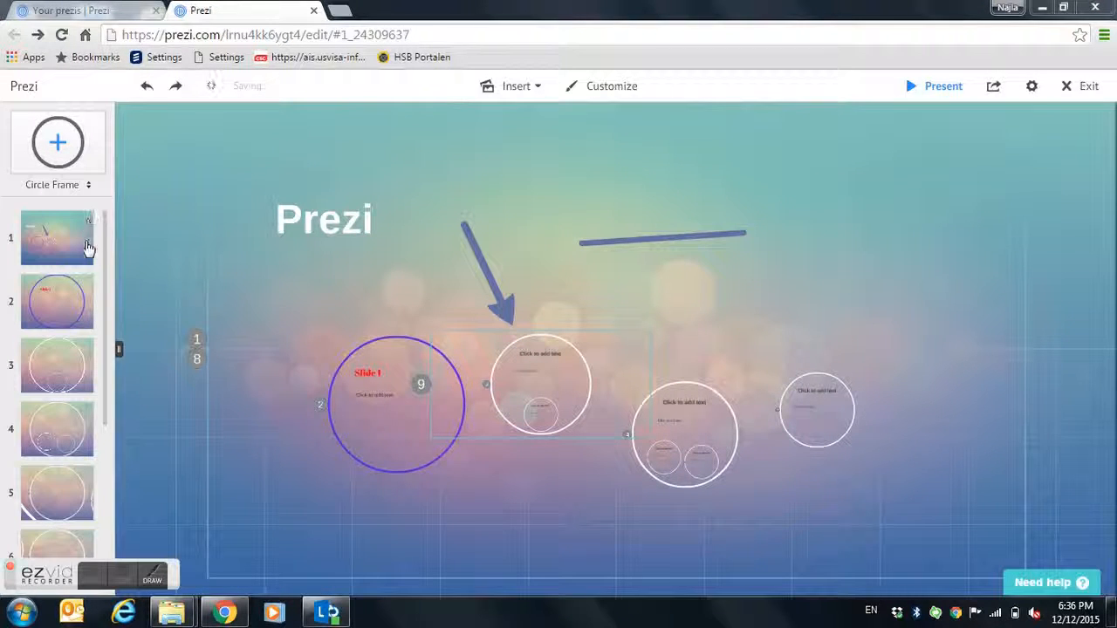
# Start editing the presentation path and remove the Slide 1 frame, step 2, from it.
pyautogui.moveTo(104, 292)
pyautogui.mouseDown()
pyautogui.moveTo(106, 483)
pyautogui.moveTo(105, 281)
pyautogui.mouseUp()
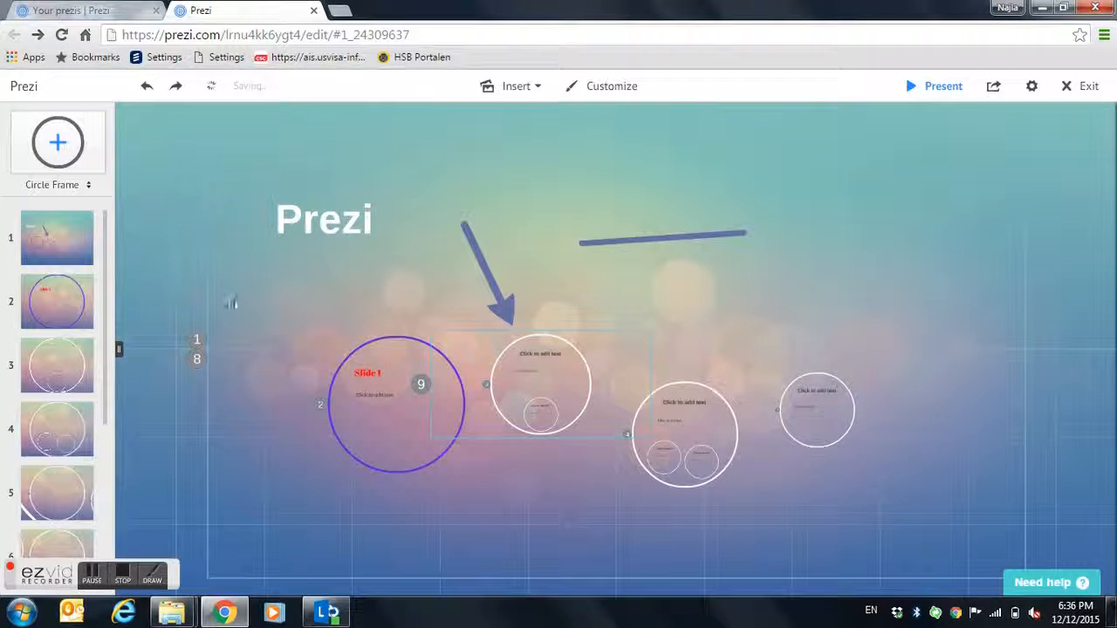
pyautogui.moveTo(105, 263); pyautogui.dragTo(128, 111)
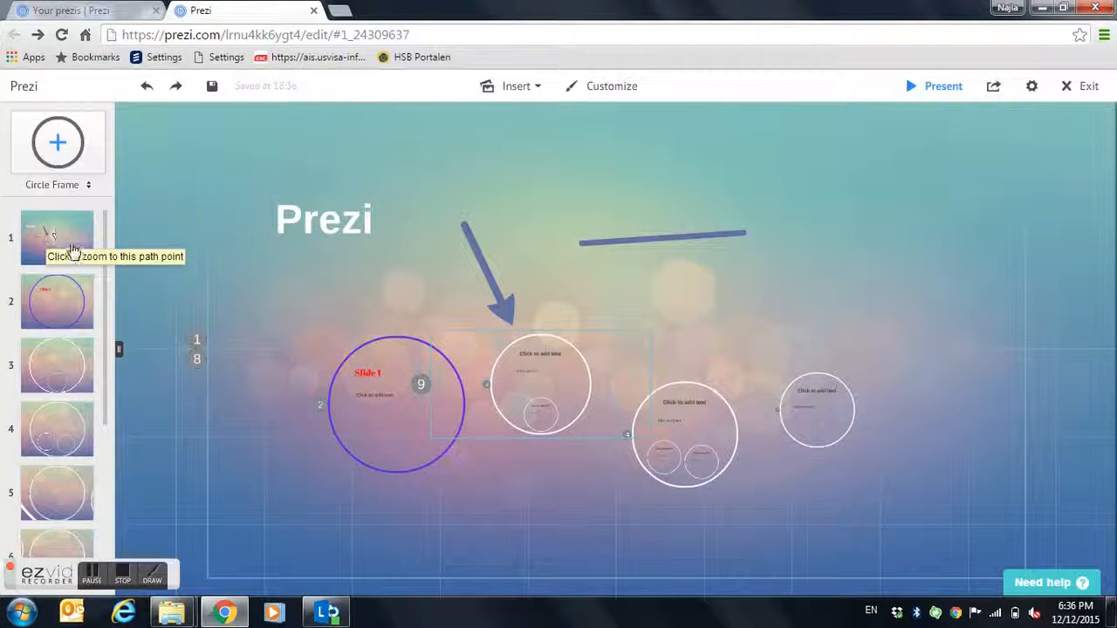
pyautogui.moveTo(65, 239)
pyautogui.mouseDown()
pyautogui.moveTo(43, 367)
pyautogui.moveTo(75, 279)
pyautogui.moveTo(65, 238)
pyautogui.mouseUp()
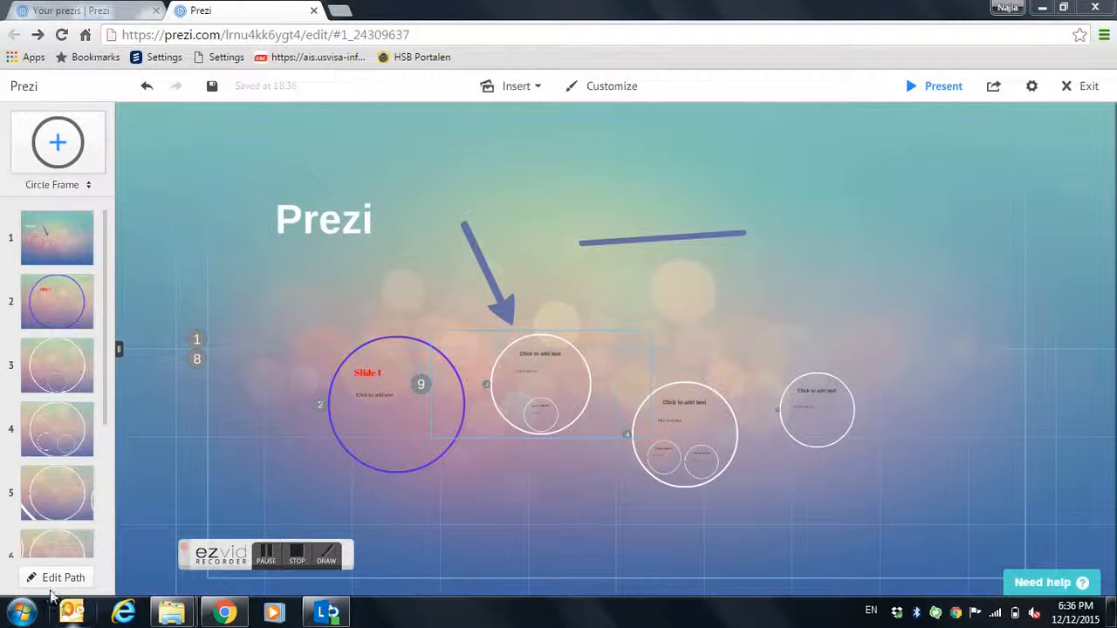
pyautogui.click(54, 577)
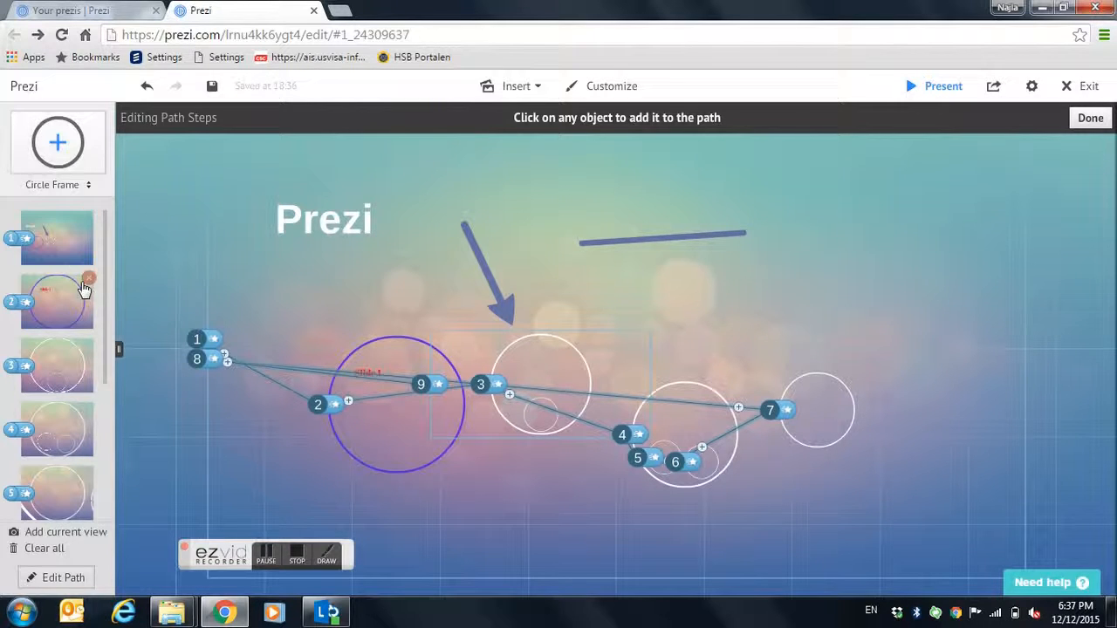
pyautogui.click(89, 280)
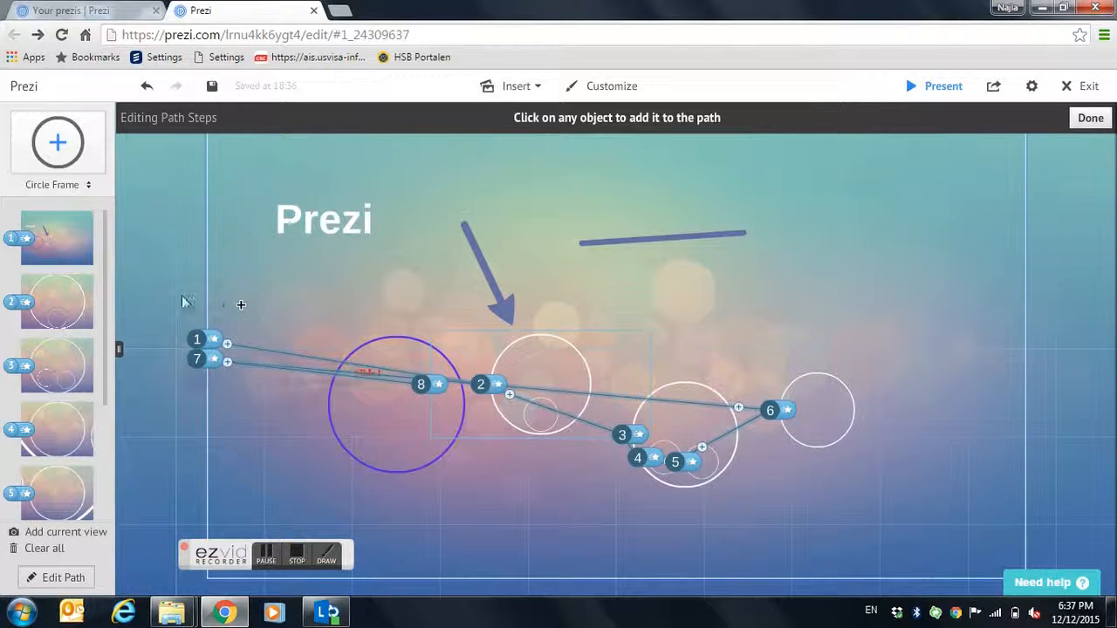
# Add the current overview as a new step at the end of the presentation path.
pyautogui.moveTo(104, 255); pyautogui.dragTo(52, 229)
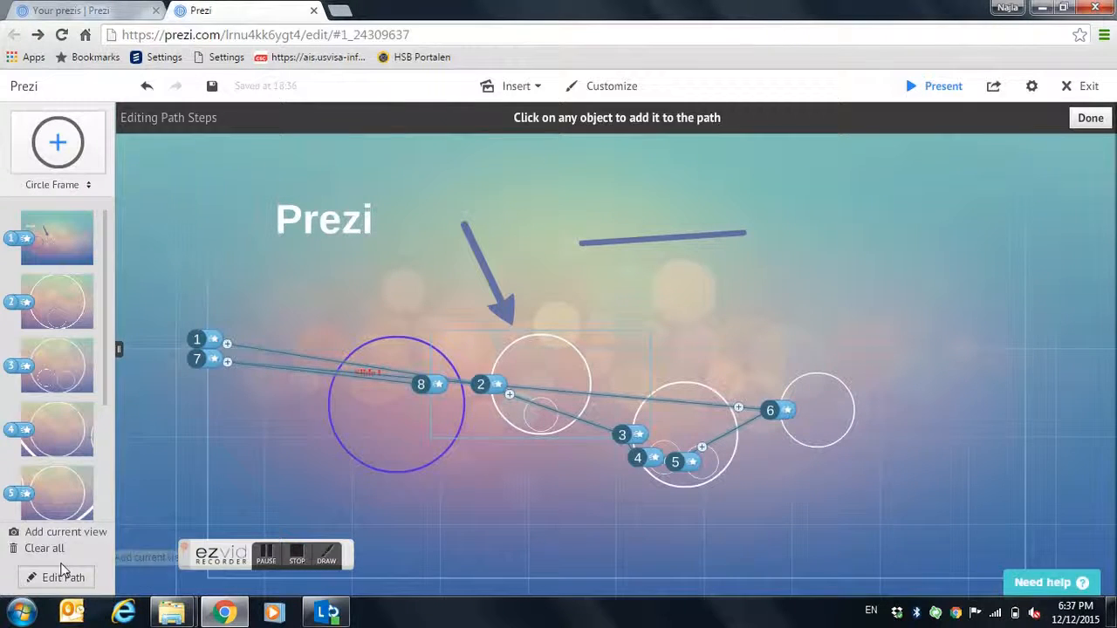
pyautogui.click(368, 373)
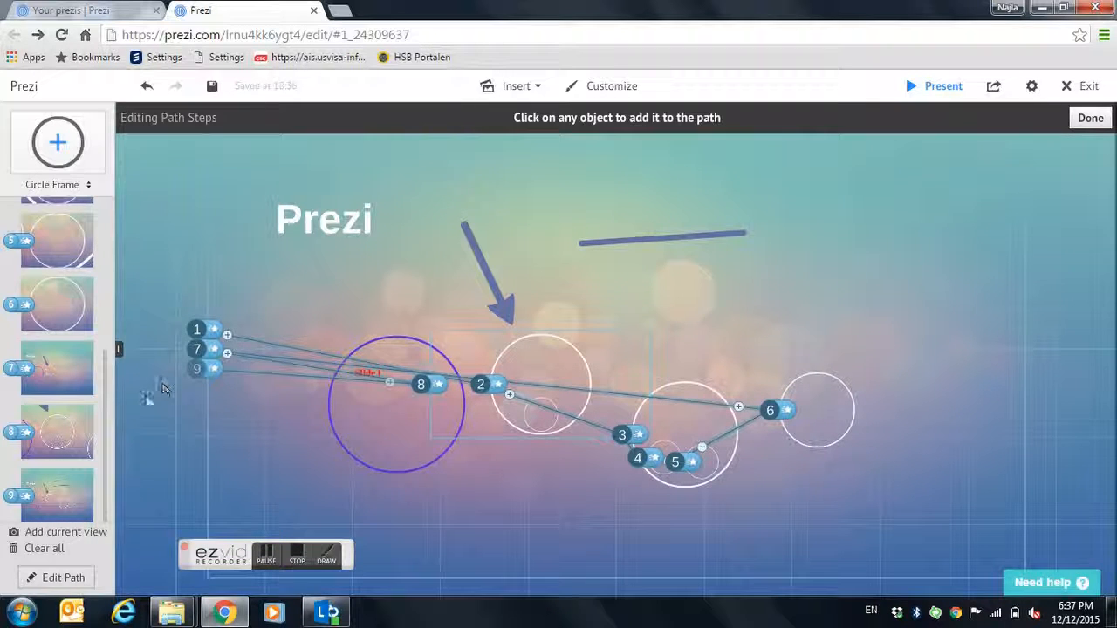
# Check the animation settings of path step 9 without adding any animation, and finish editing the path.
pyautogui.click(31, 498)
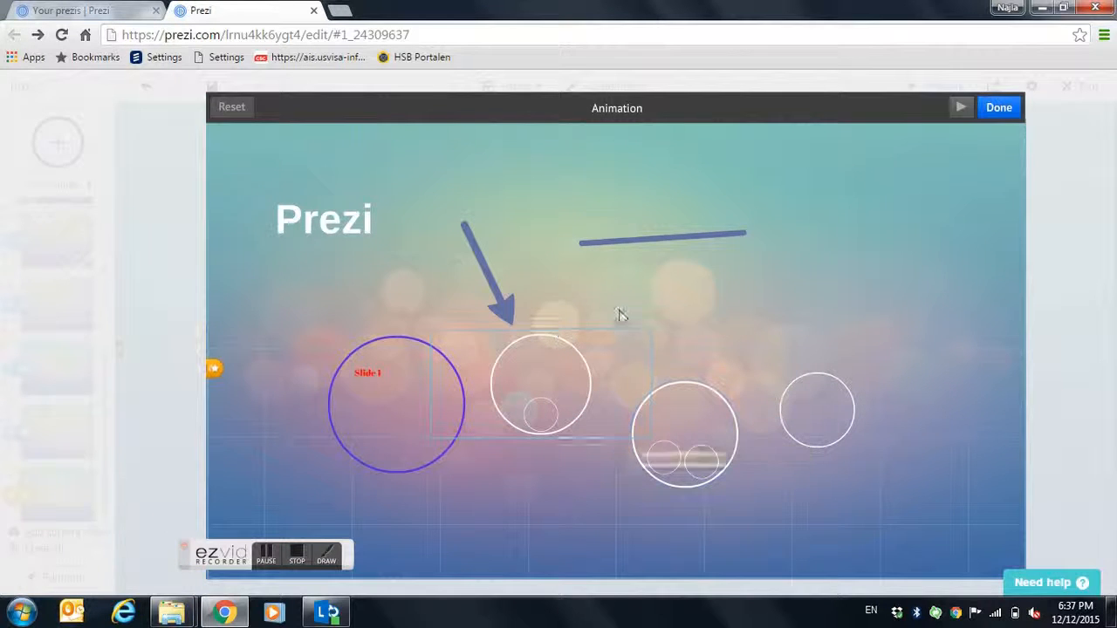
pyautogui.click(999, 108)
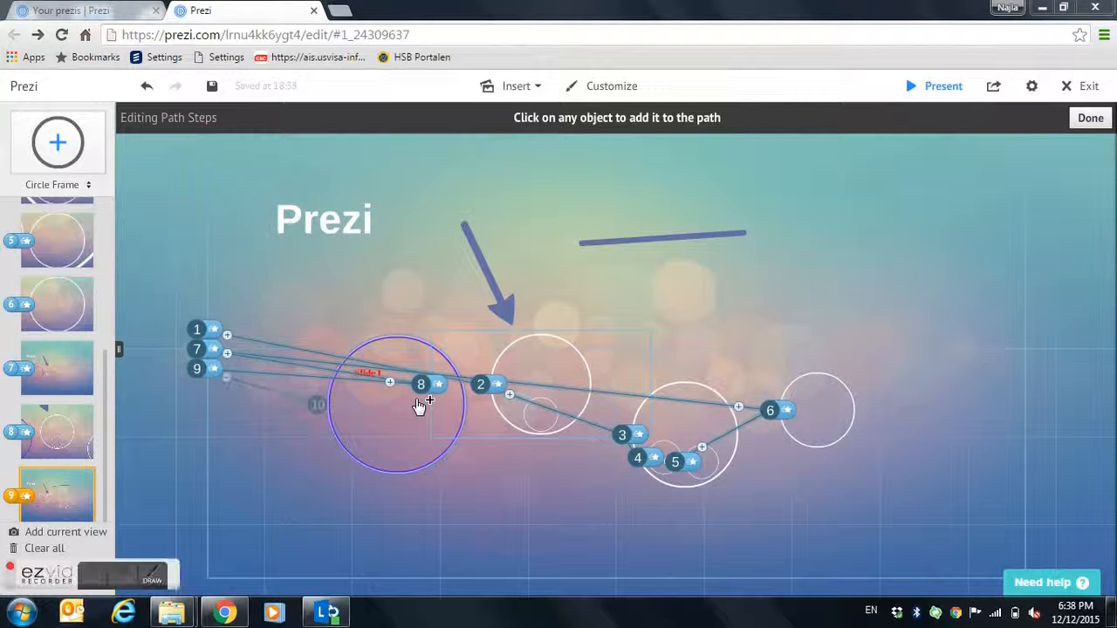
pyautogui.click(1088, 119)
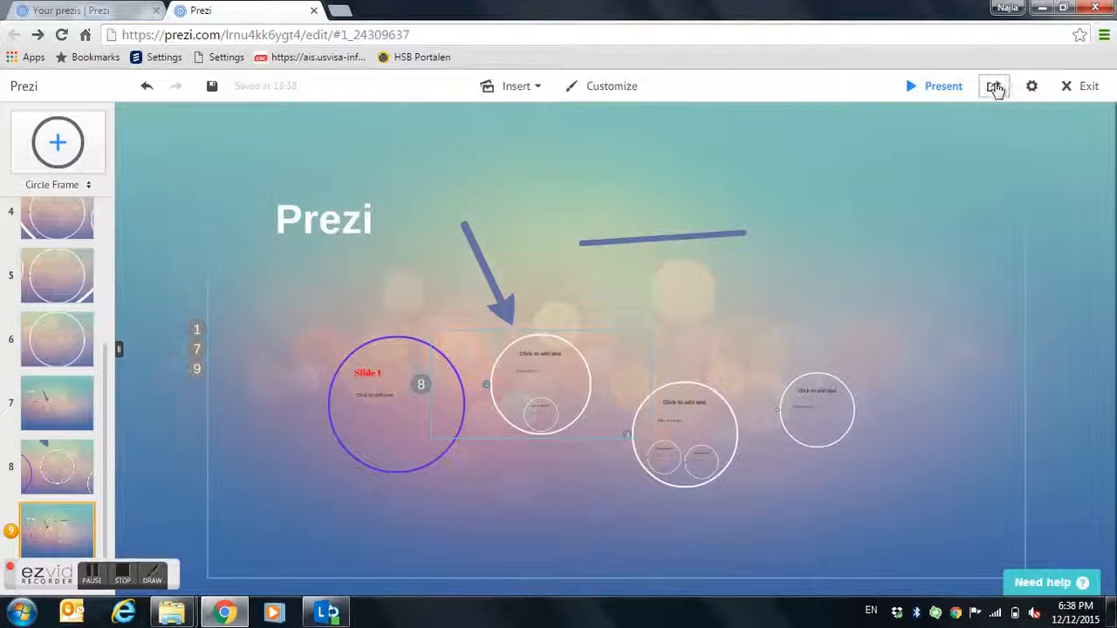
# Review the sharing and download options and the screen ratio and shortcut settings, and exit the editor.
pyautogui.click(995, 88)
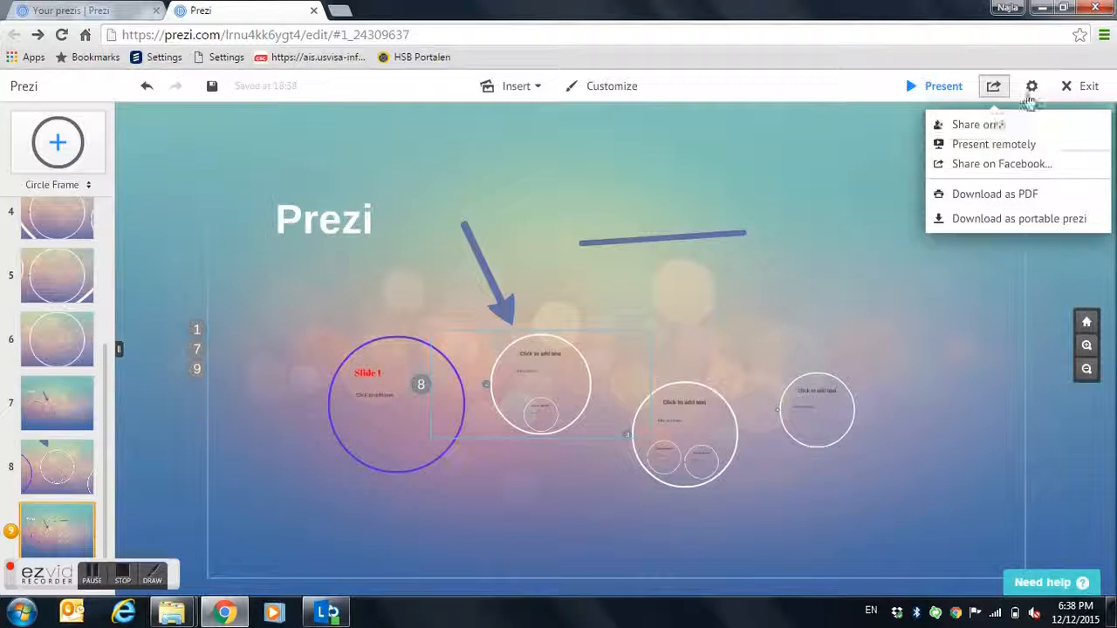
pyautogui.click(1032, 85)
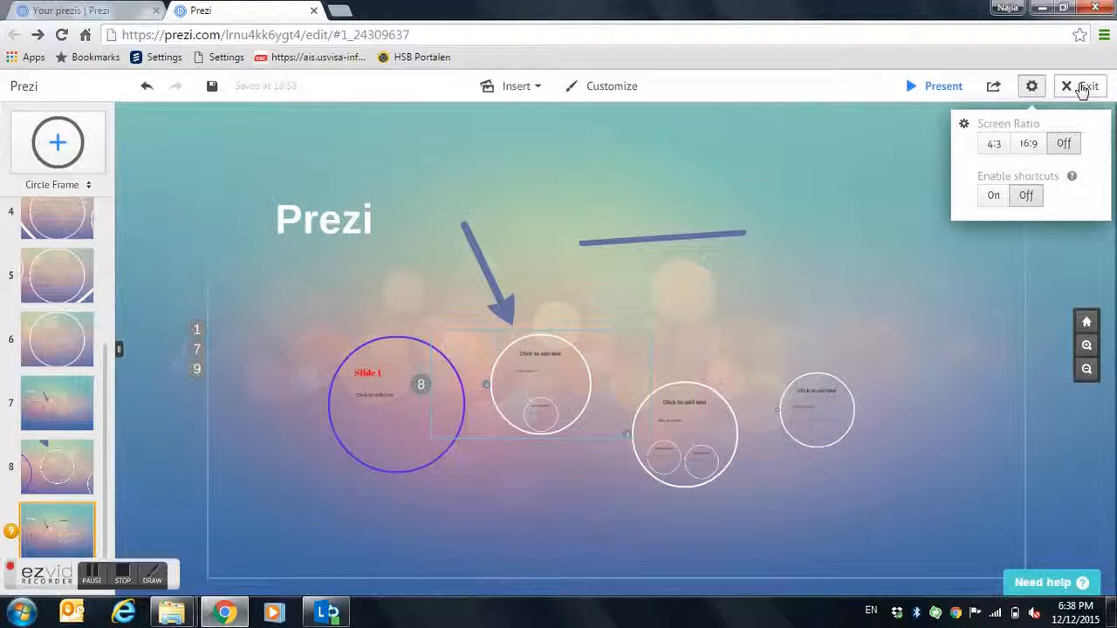
pyautogui.click(1082, 89)
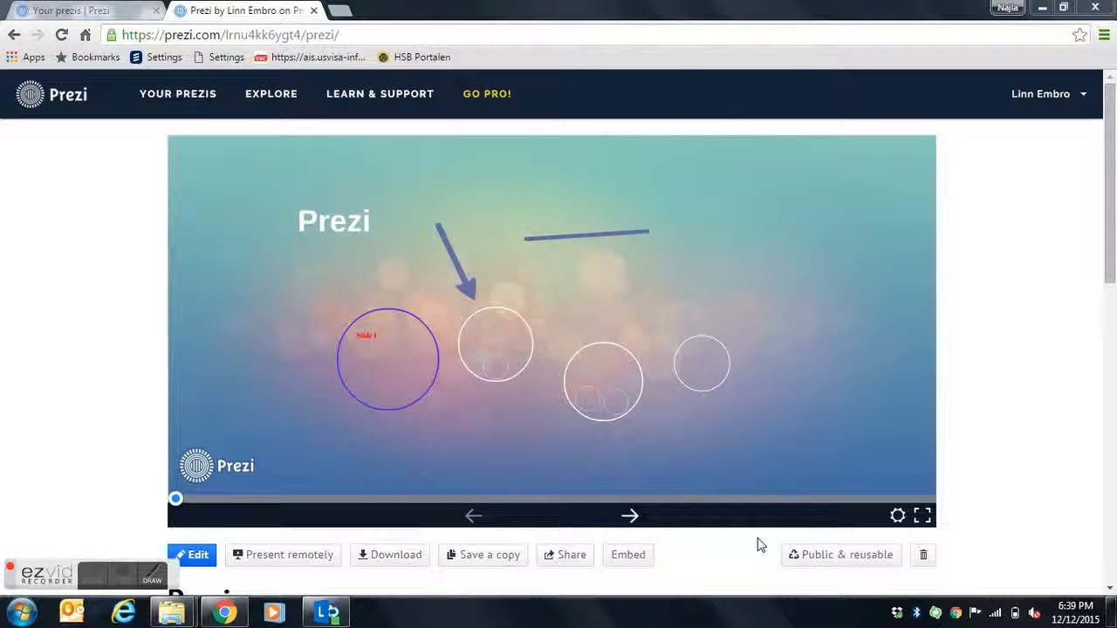
# Play the finished presentation in full screen with keyboard controls allowed, advance through its first few path steps, and leave full screen.
pyautogui.click(922, 517)
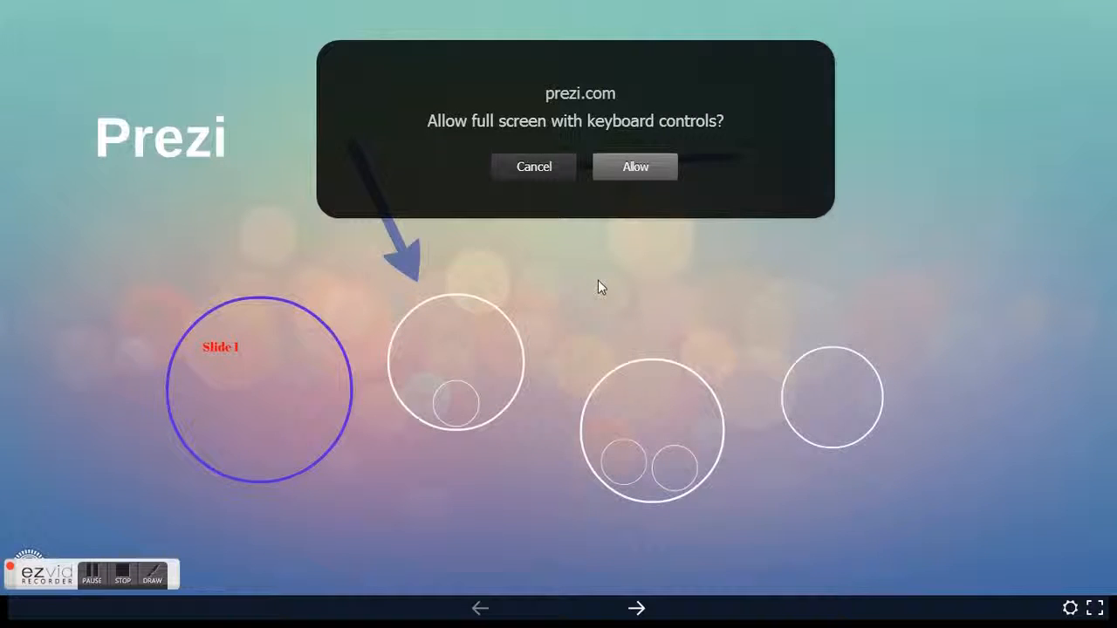
pyautogui.click(615, 166)
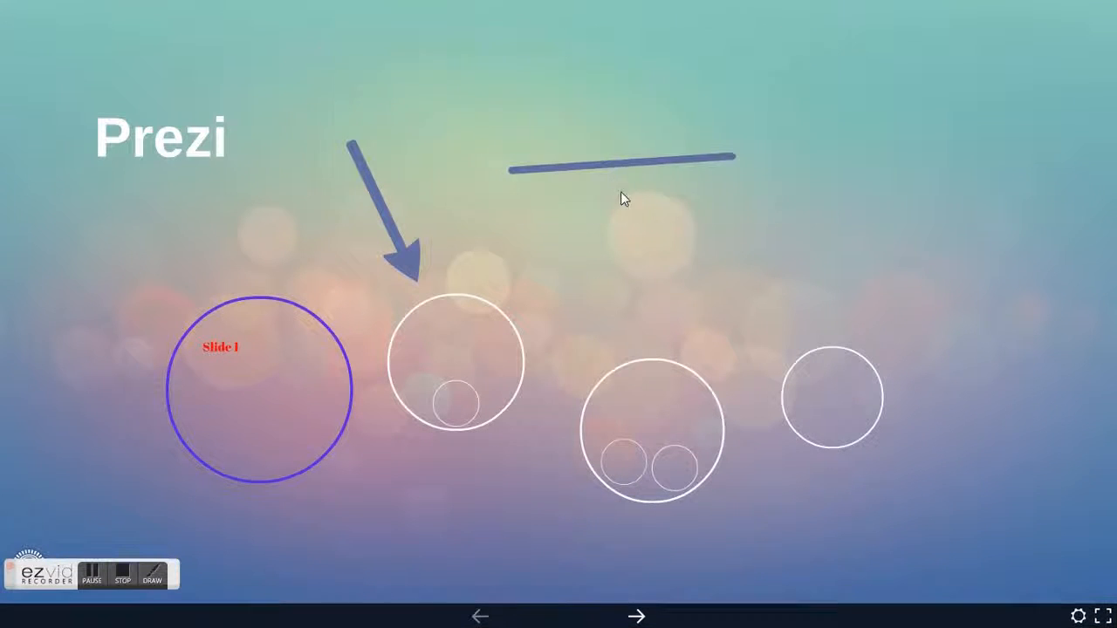
pyautogui.click(635, 617)
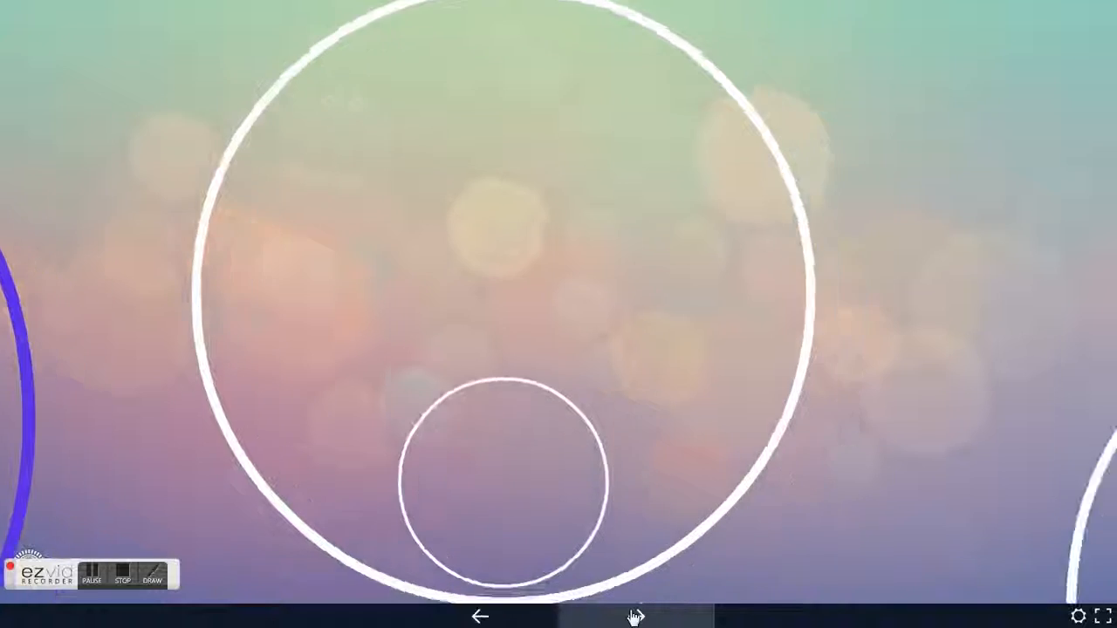
pyautogui.click(635, 618)
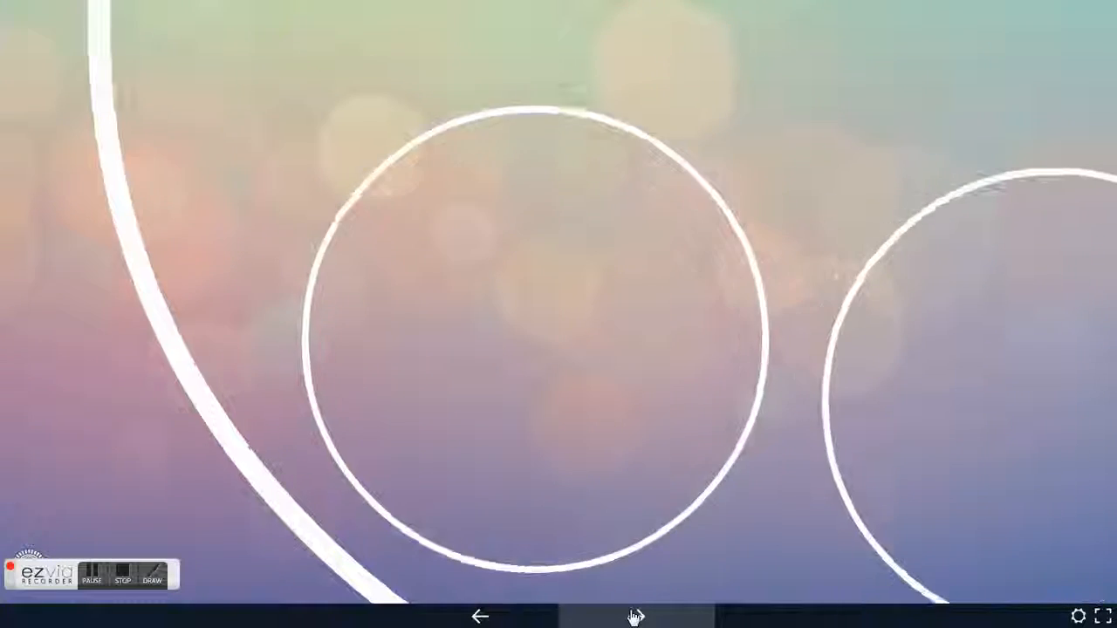
pyautogui.click(635, 617)
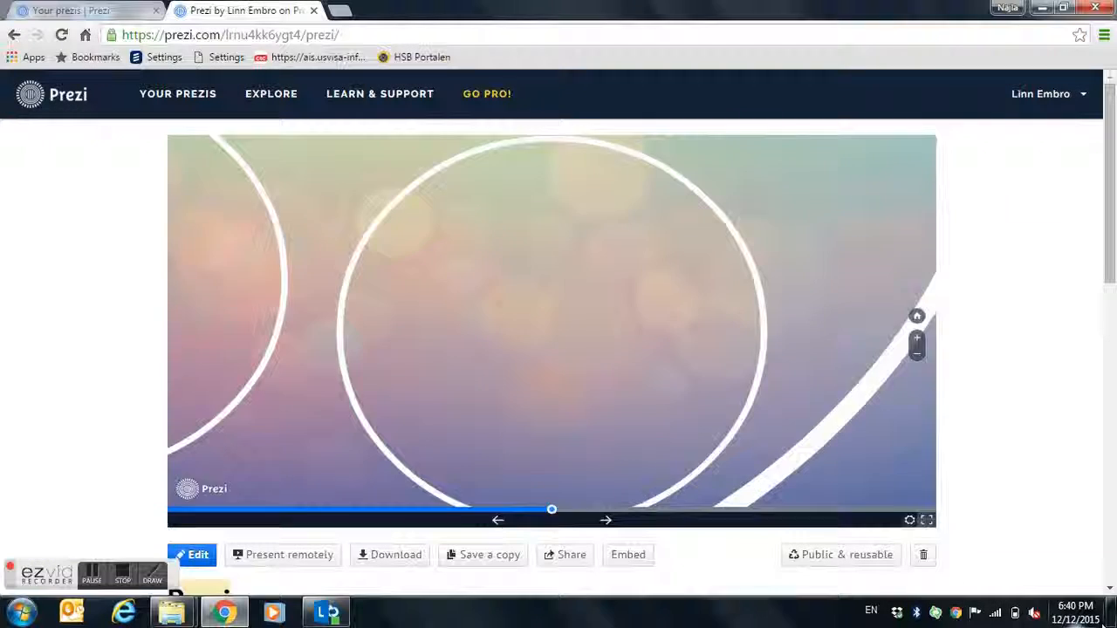
pyautogui.click(1106, 608)
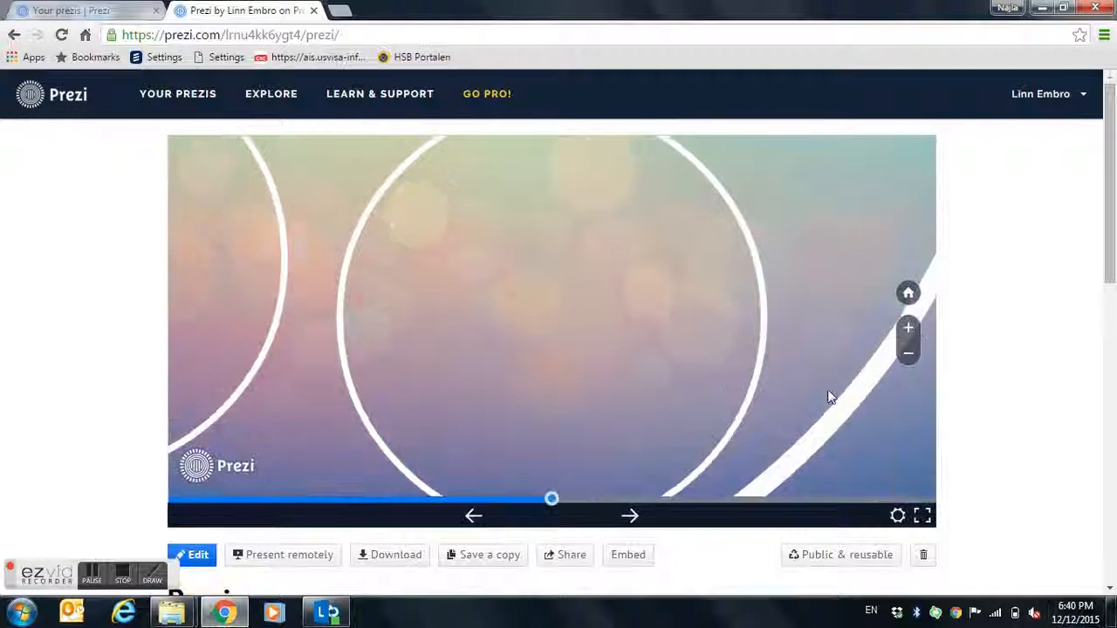
# Switch to the overview of all prezis, browse the existing presentations and open Design Cycle.
pyautogui.click(35, 12)
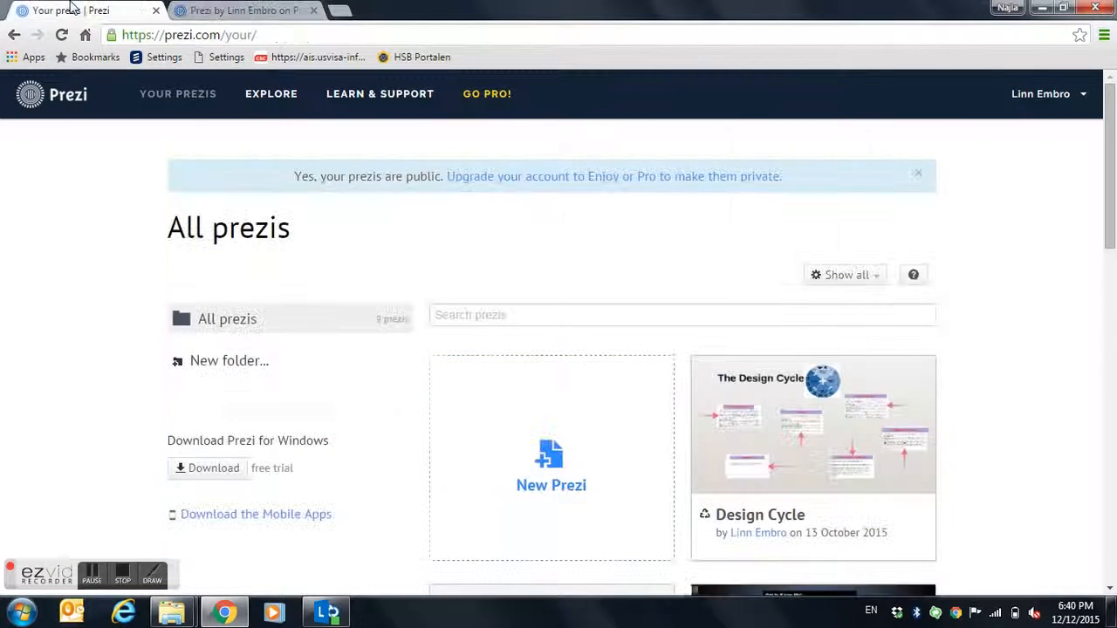
pyautogui.moveTo(1112, 187); pyautogui.dragTo(1112, 324)
pyautogui.moveTo(564, 421)
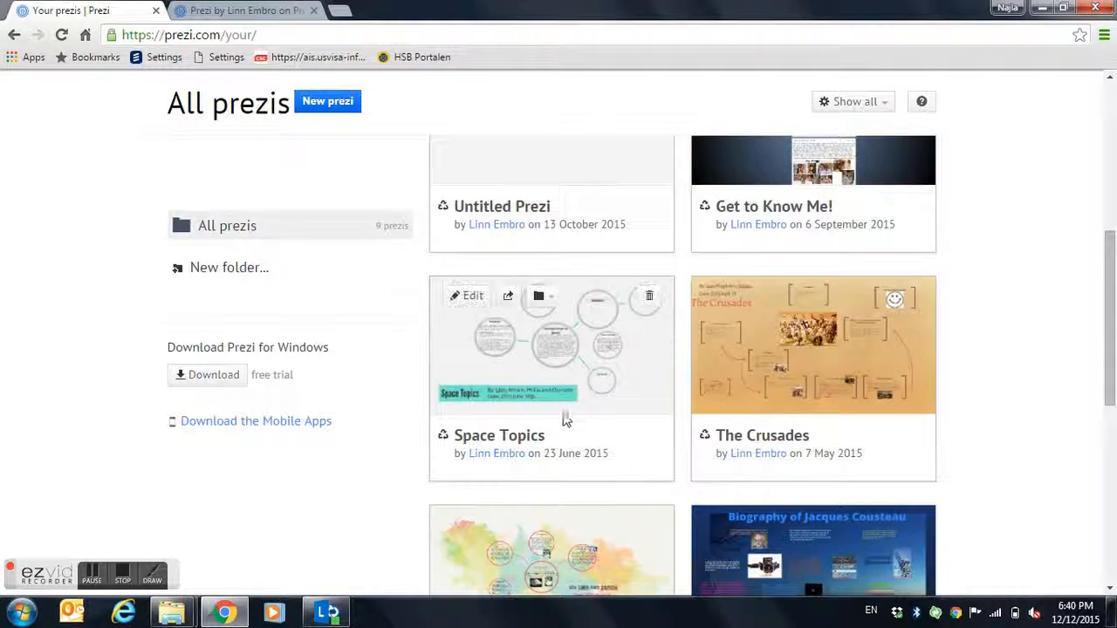
pyautogui.moveTo(1112, 380); pyautogui.dragTo(1114, 235)
pyautogui.moveTo(793, 374)
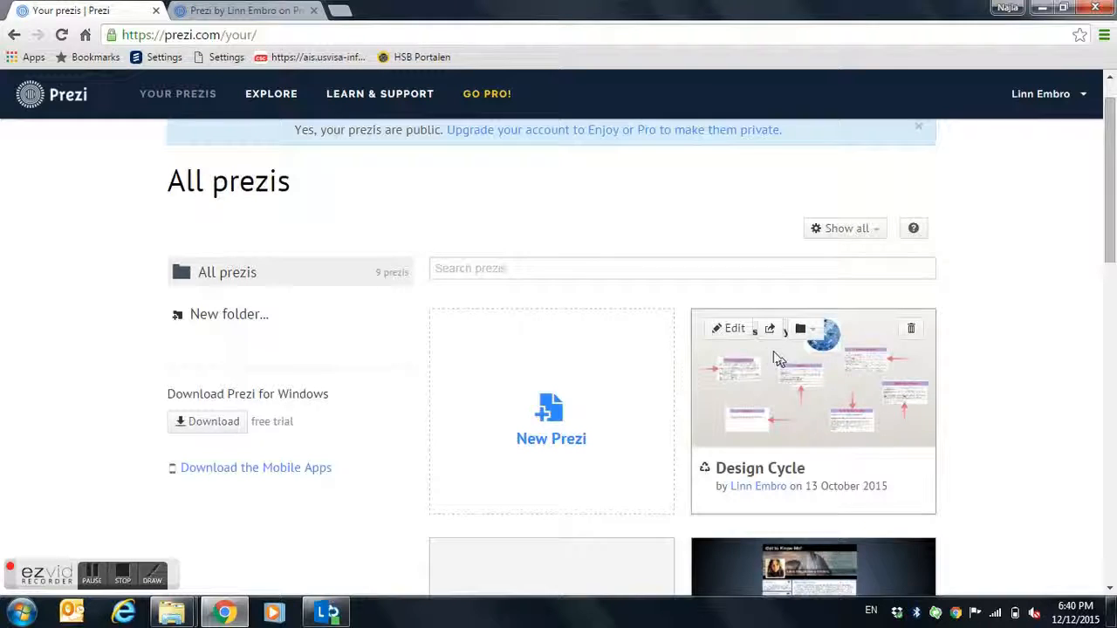
pyautogui.click(782, 402)
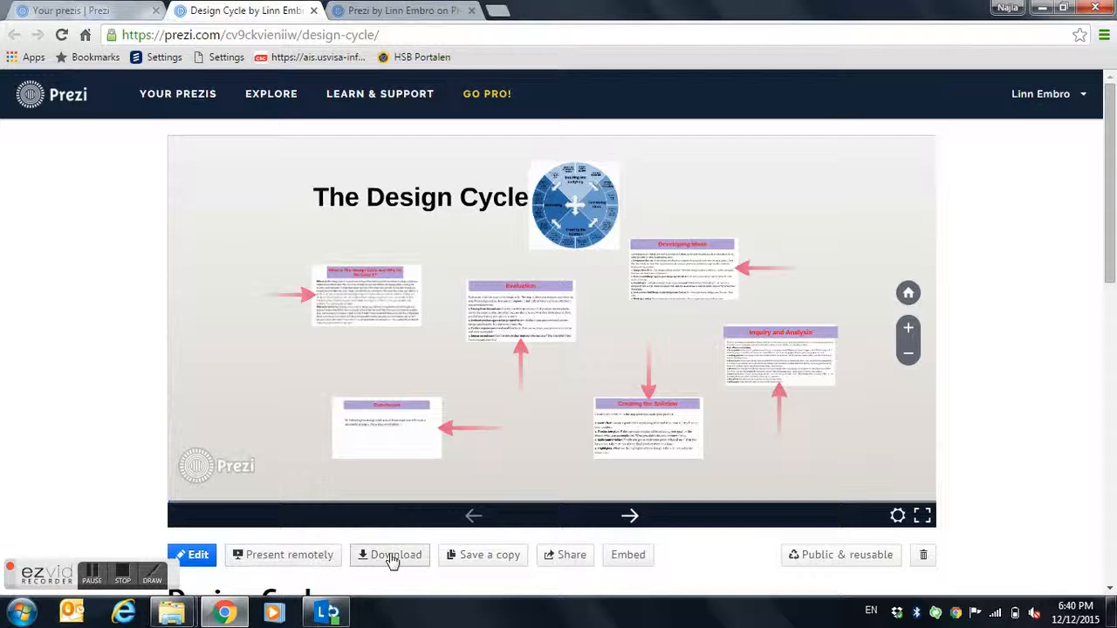
# Show Design Cycle in full screen, zoom in and back out on its overview, and allow keyboard controls.
pyautogui.click(922, 516)
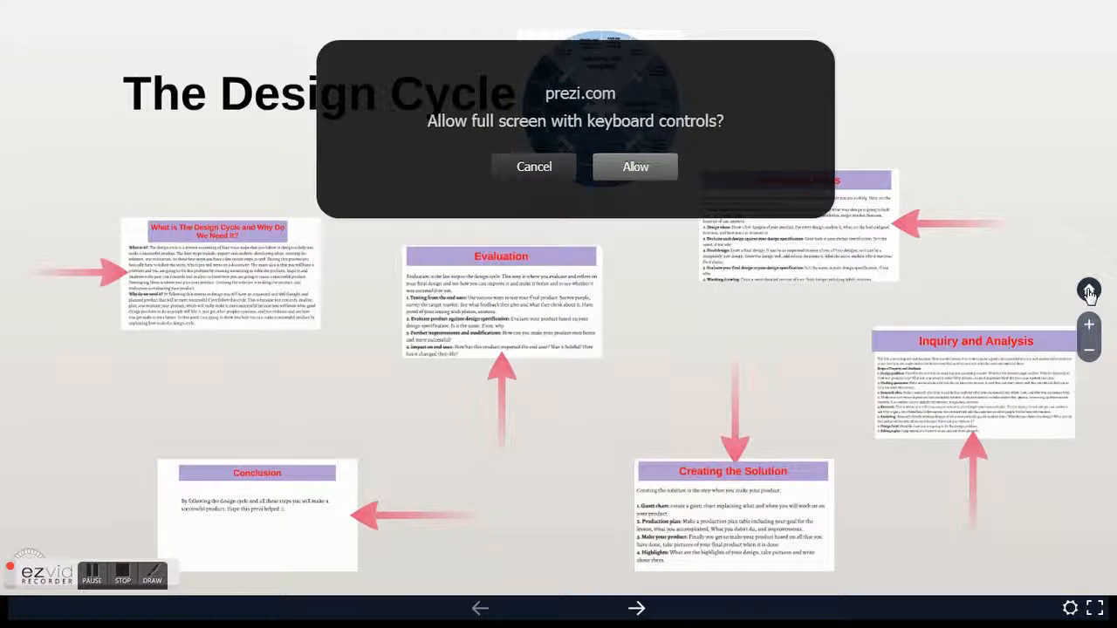
pyautogui.click(1089, 324)
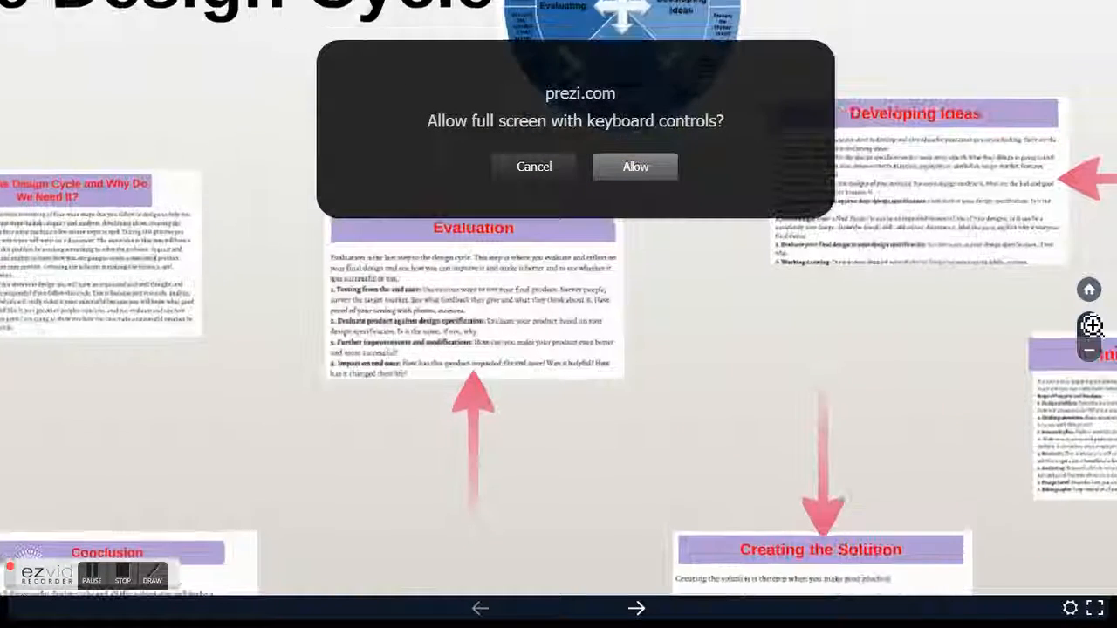
pyautogui.click(1089, 346)
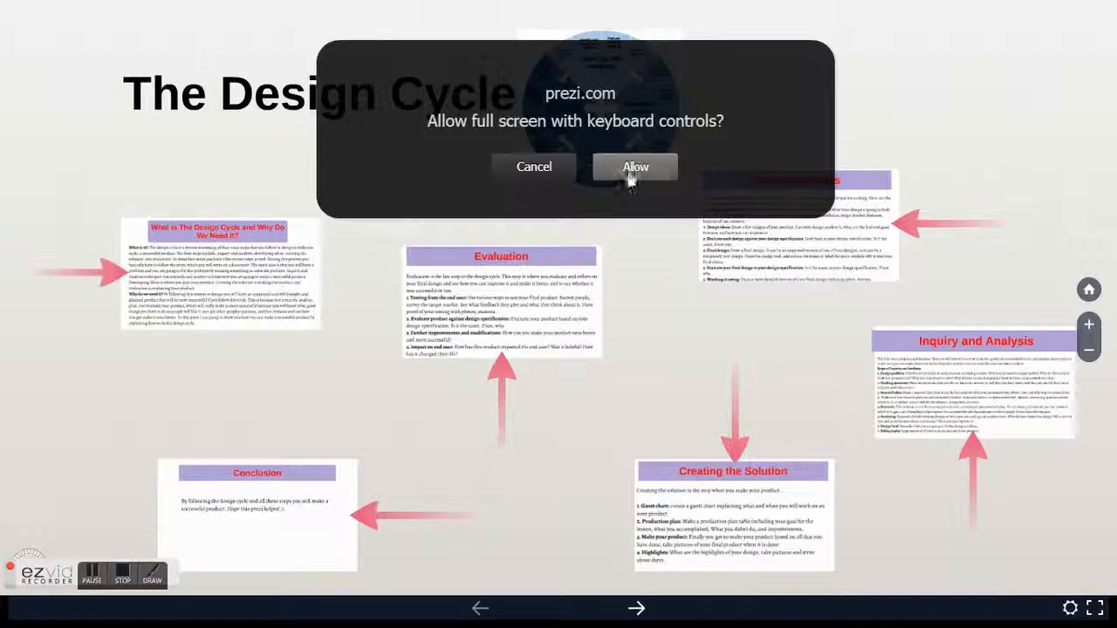
pyautogui.click(632, 167)
# Advance through the Design Cycle presentation as far as the Developing Ideas frame and leave full screen.
pyautogui.click(621, 617)
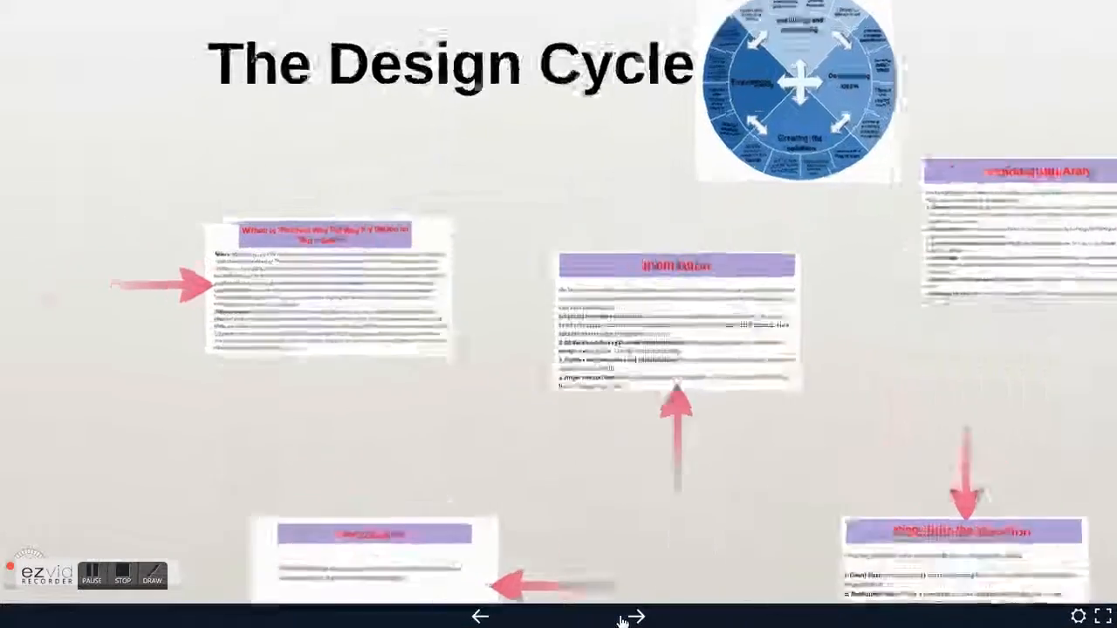
pyautogui.click(622, 616)
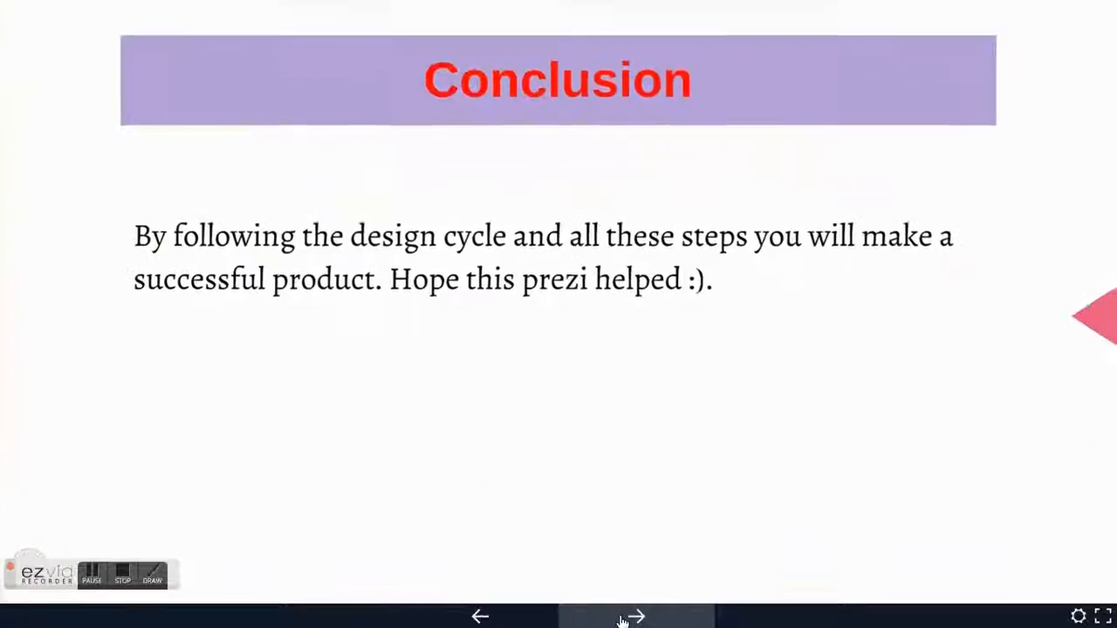
pyautogui.click(621, 617)
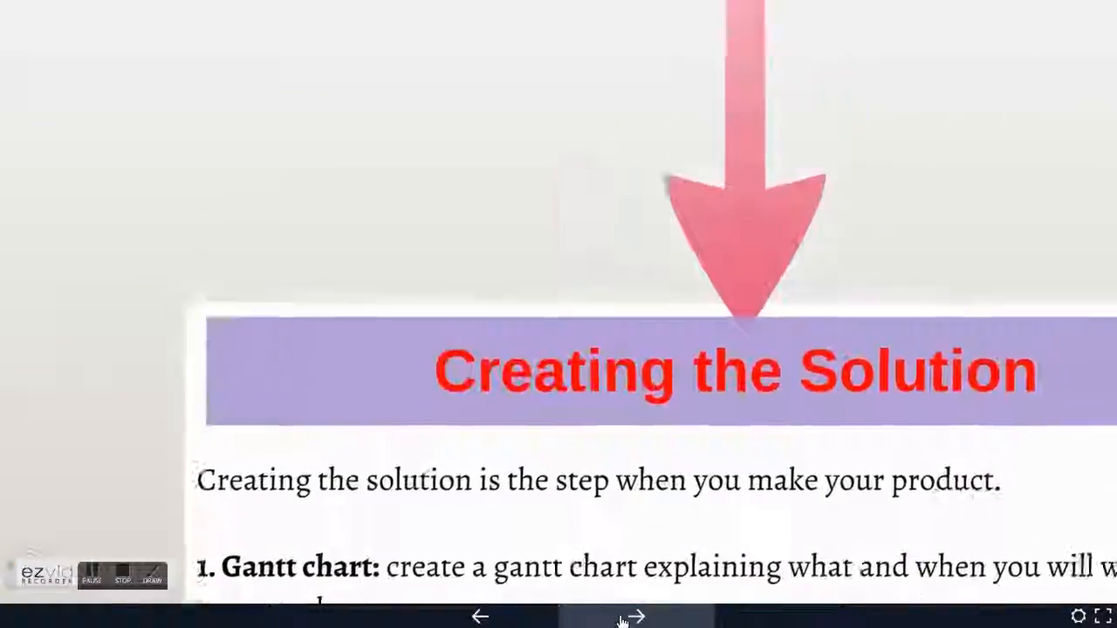
pyautogui.click(622, 617)
pyautogui.press('Escape')
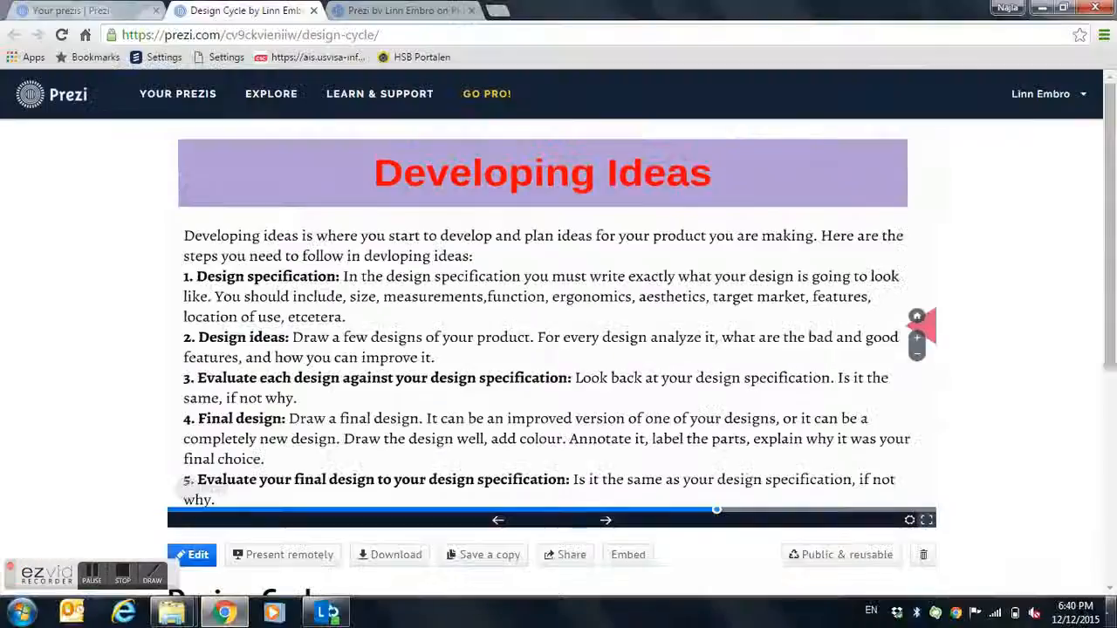